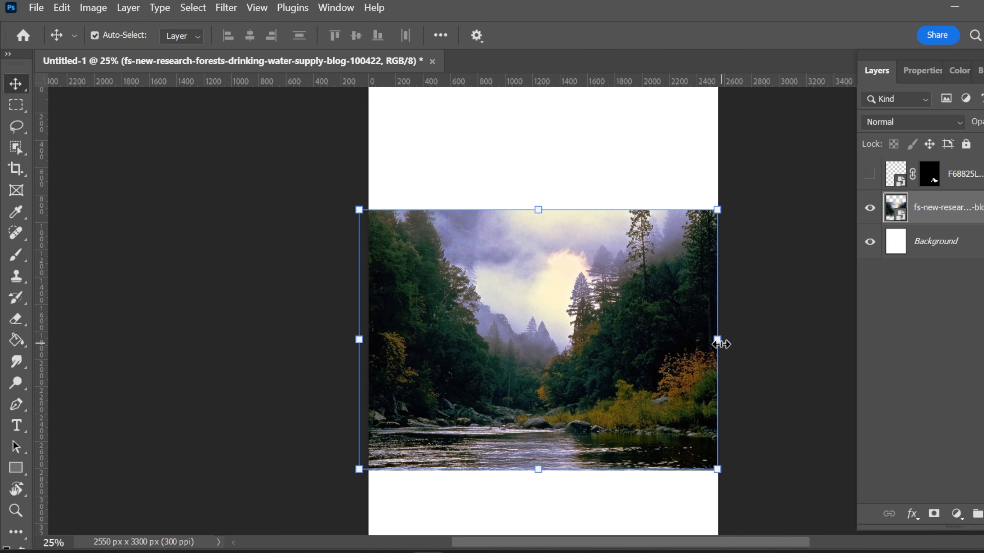
- Enlarge the misty forest river photo to about 179% and place the mountain-fork-river photo on the canvas
mouse_move(719, 340)
mouse_down()
mouse_move(725, 353)
mouse_move(730, 342)
mouse_up()
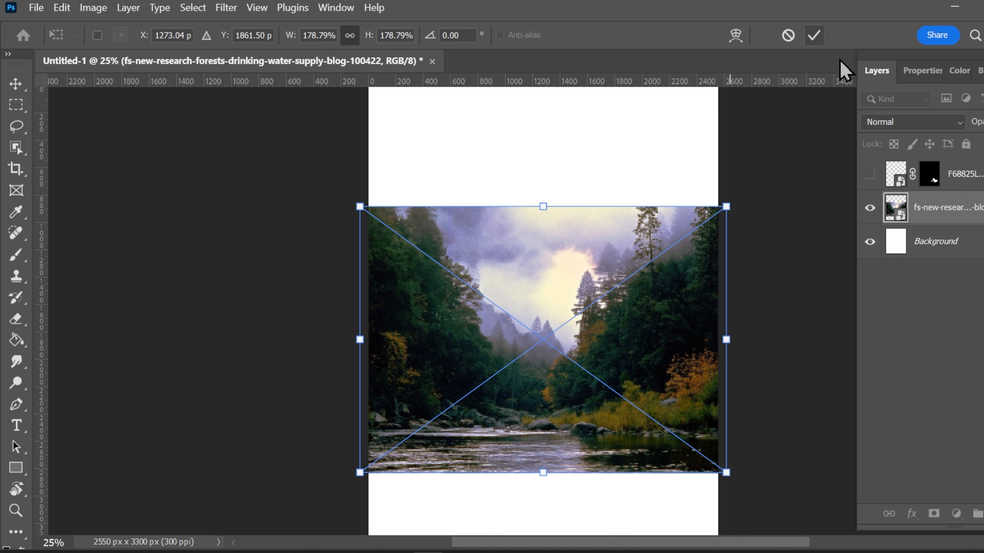
key(Return)
drag(983, 116, 555, 292)
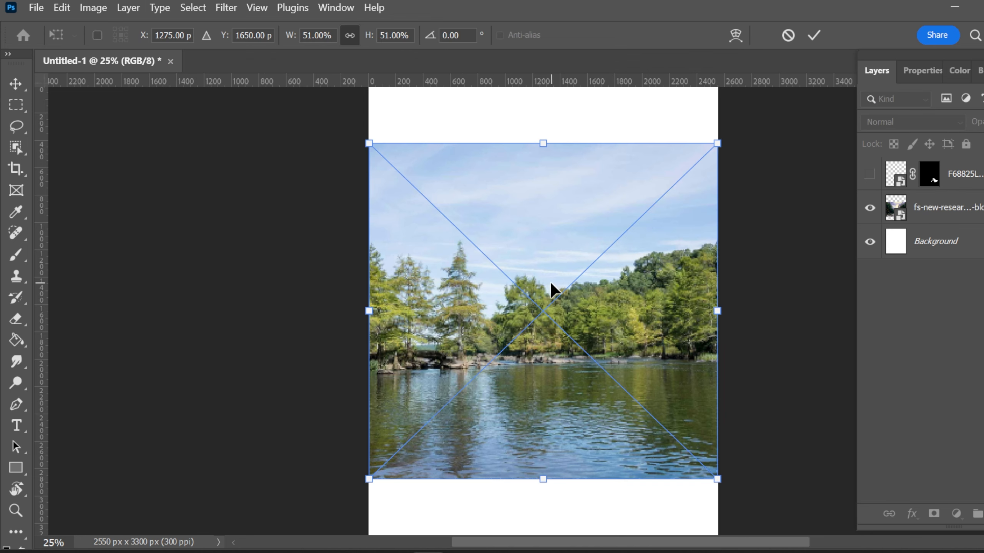
key(Return)
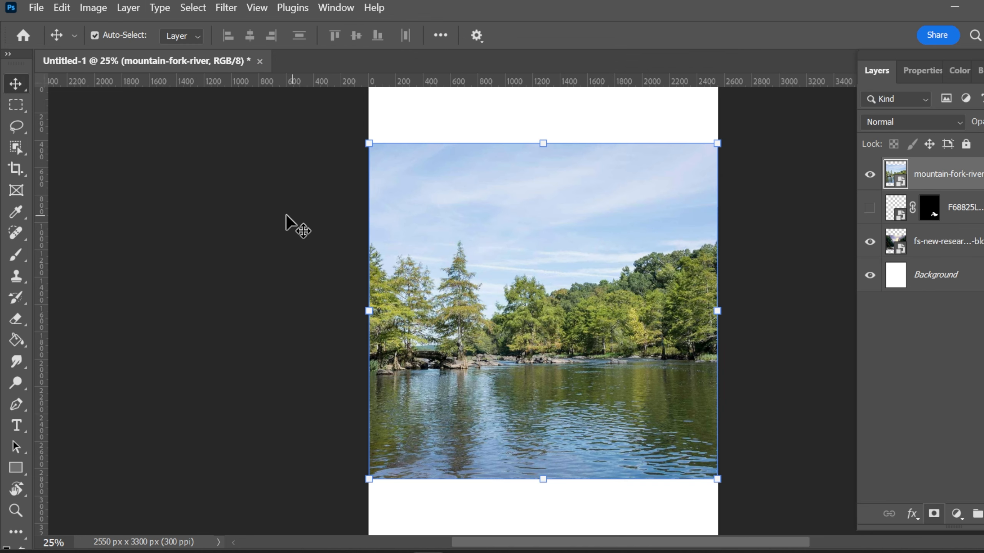
- Mask out the sky and trees of the mountain-fork-river photo and move its water down against the forest's riverbank
click(22, 105)
drag(368, 116, 718, 364)
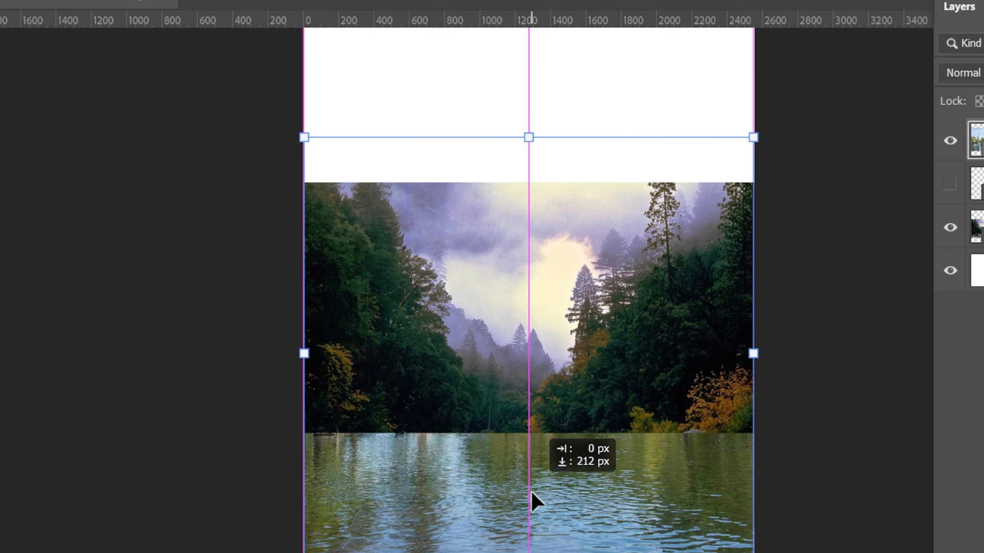
mouse_move(532, 501)
mouse_down()
mouse_move(531, 542)
mouse_move(530, 494)
mouse_up()
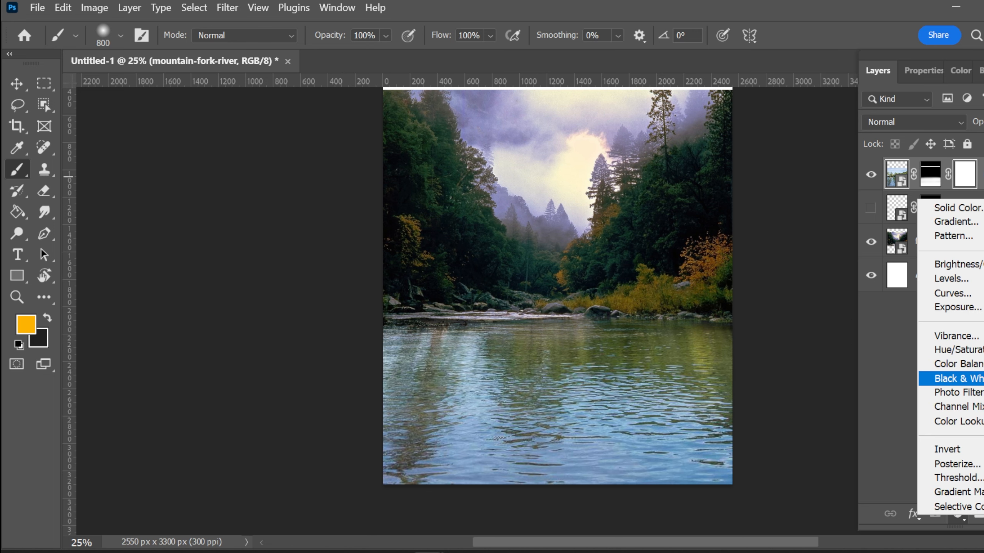
- Add a Color Balance adjustment clipped to the mountain-fork-river water layer
click(957, 364)
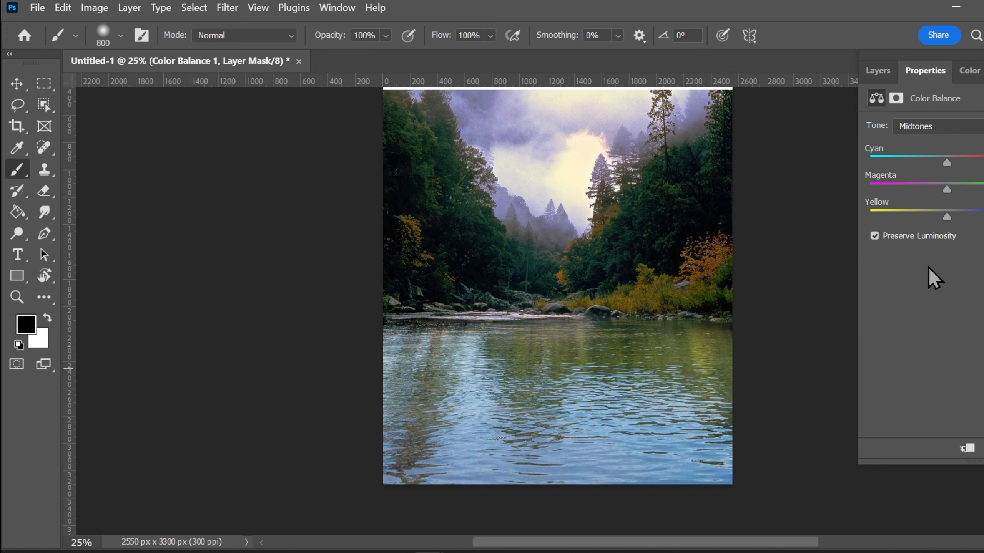
click(967, 449)
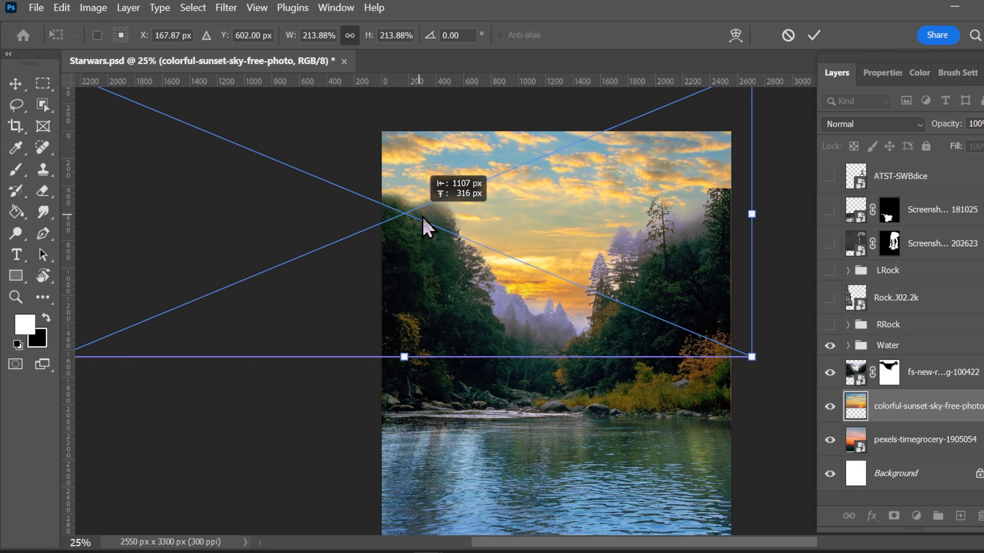
- Reposition the colorful sunset sky photo to the right behind the forest trees
drag(424, 224, 731, 246)
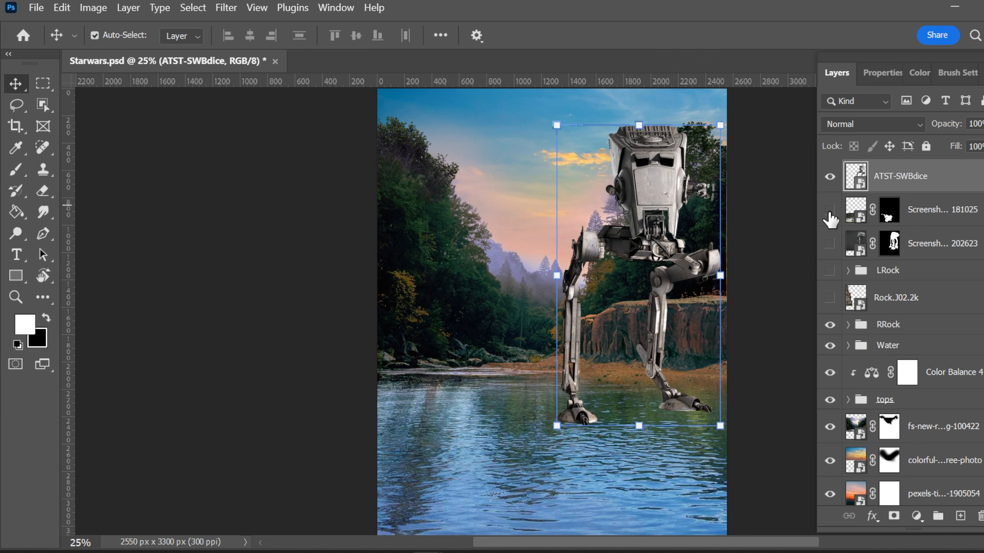
- Show the speeder bike screenshot layer and mask out the long tail and horned creature behind the rider
click(829, 210)
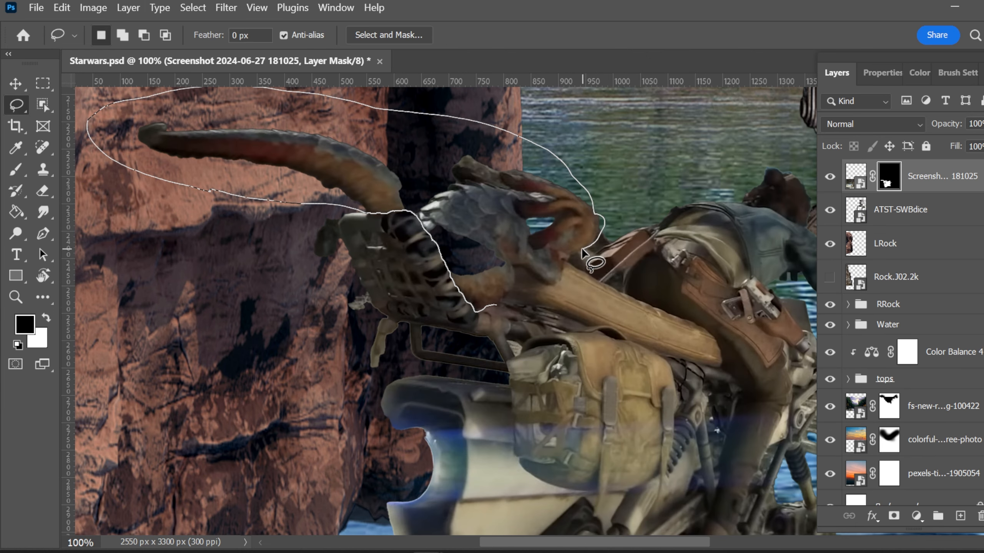
mouse_move(583, 248)
mouse_down()
mouse_move(563, 260)
mouse_move(553, 284)
mouse_move(517, 270)
mouse_up()
key(b)
mouse_move(147, 136)
mouse_down()
mouse_move(291, 141)
mouse_move(487, 188)
mouse_move(629, 180)
mouse_move(589, 177)
mouse_up()
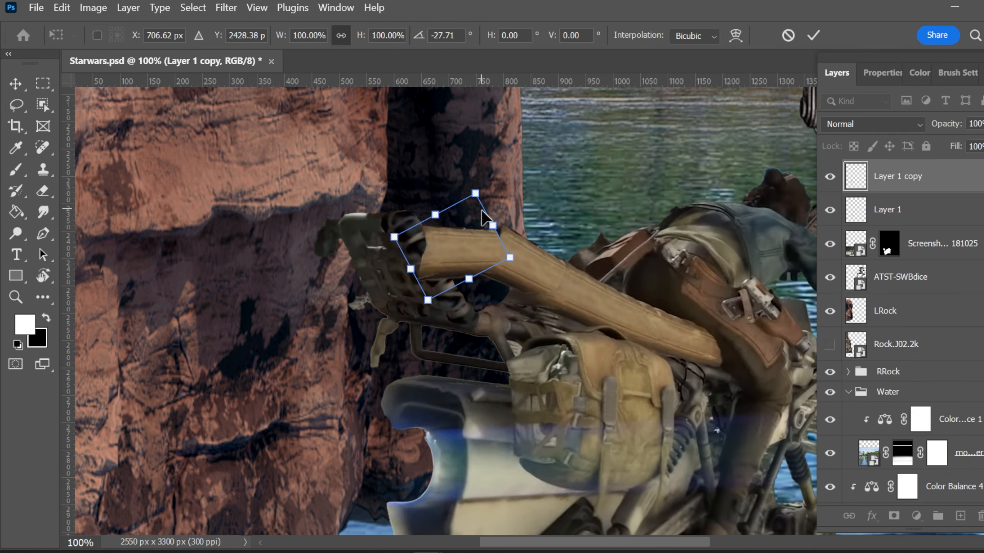
- Position the copied wooden log segment, rotated -27.71°, over the gap at the log's rear end
drag(472, 244, 472, 246)
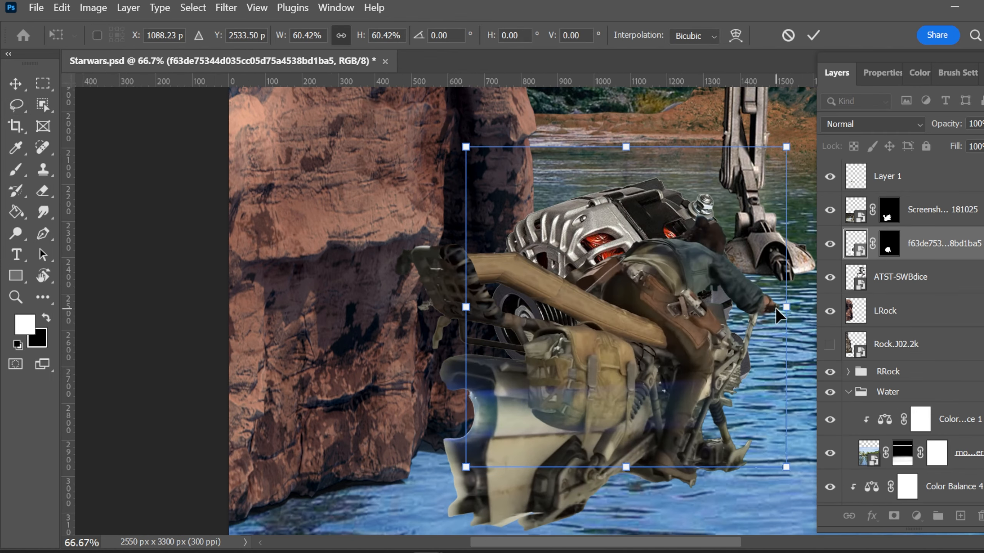
- Scale down the engine image and fit it into the gap beneath the log behind the speeder bike's bag
drag(635, 155, 630, 231)
drag(542, 322, 524, 337)
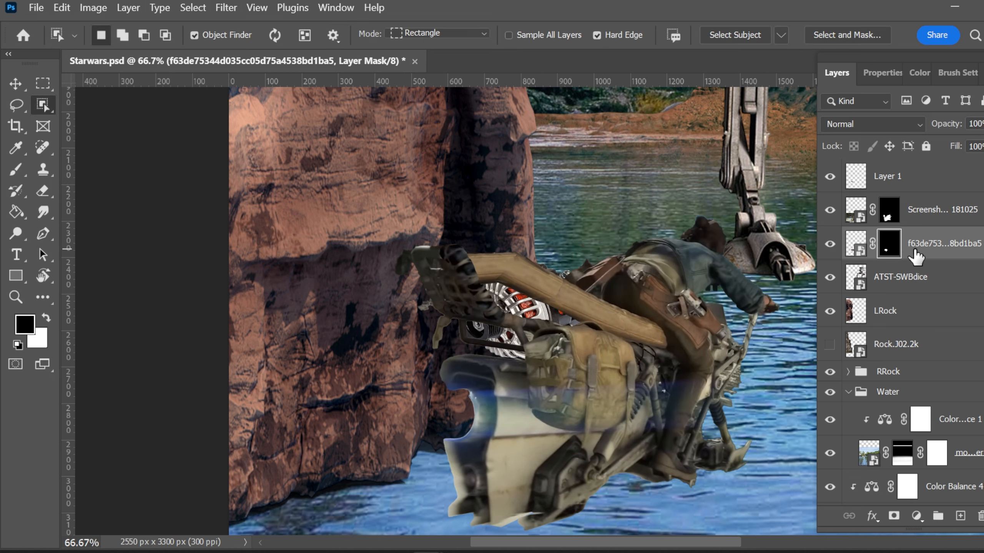
key(b)
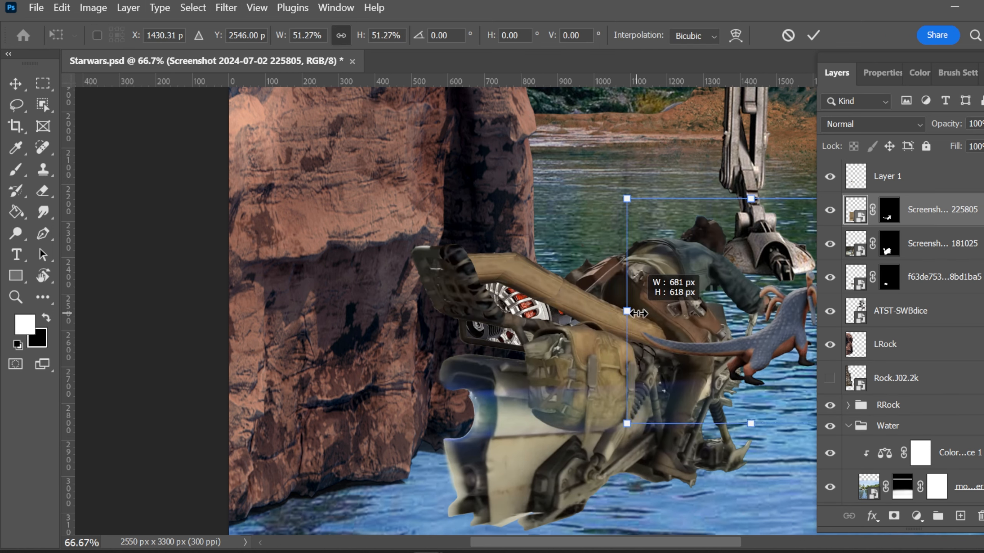
- Move the blue-scaled creature onto the rear end of the wooden log and outline its foot with the Lasso
drag(654, 277, 492, 250)
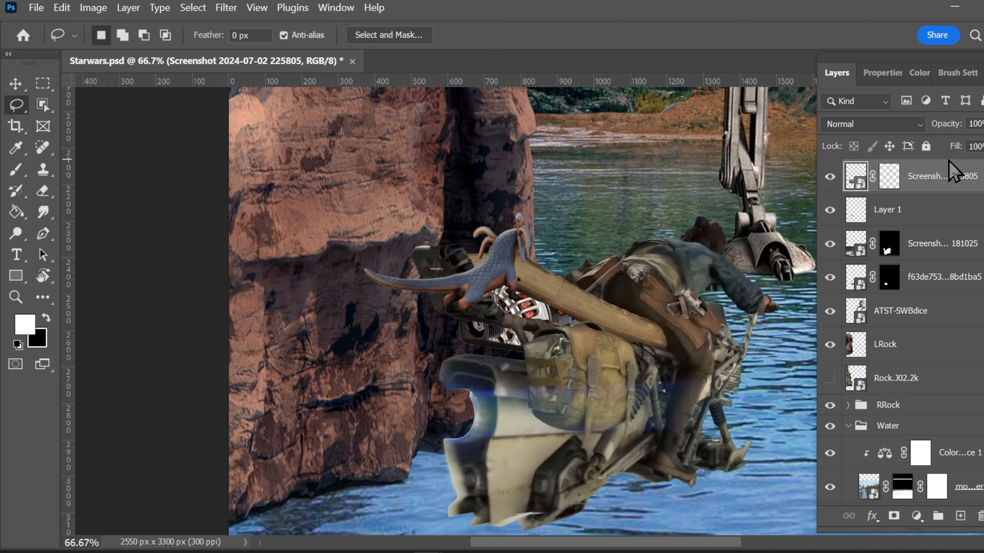
key(ctrl+plus)
key(ctrl+plus)
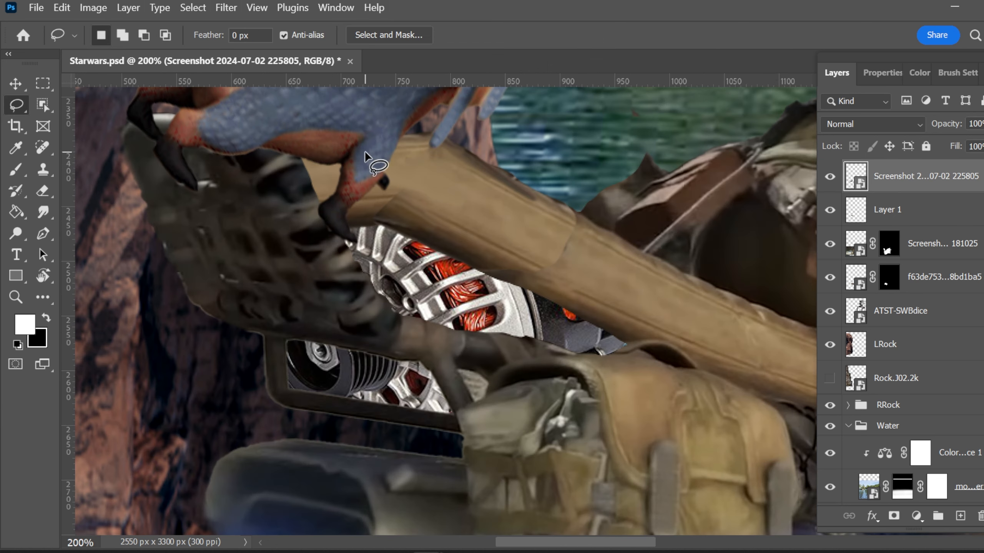
mouse_move(307, 193)
mouse_down()
mouse_move(374, 273)
mouse_move(405, 150)
mouse_move(308, 193)
mouse_up()
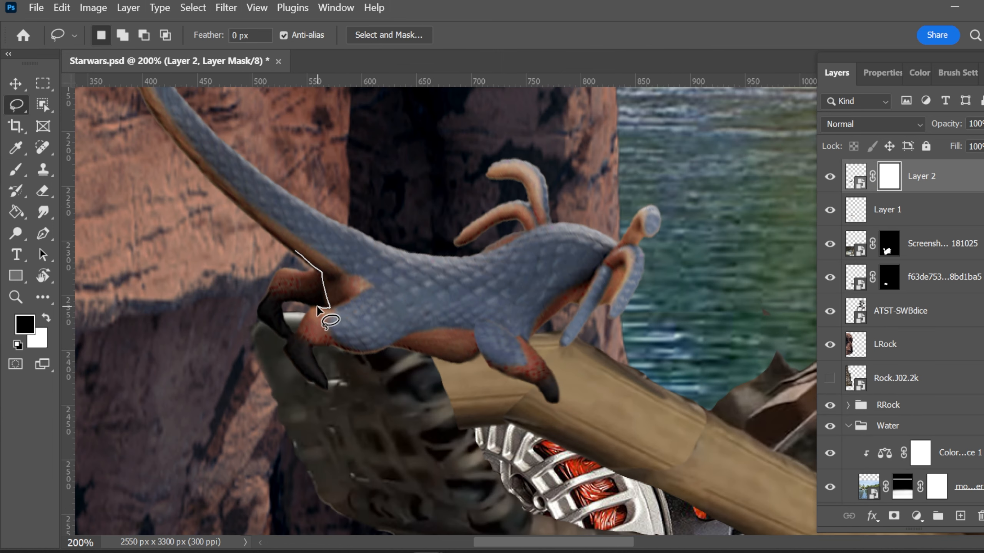
- Lasso the creature's far hind leg beneath the tail and paint it out on the layer mask
mouse_move(327, 310)
mouse_down()
mouse_move(248, 337)
mouse_move(279, 245)
mouse_up()
key(b)
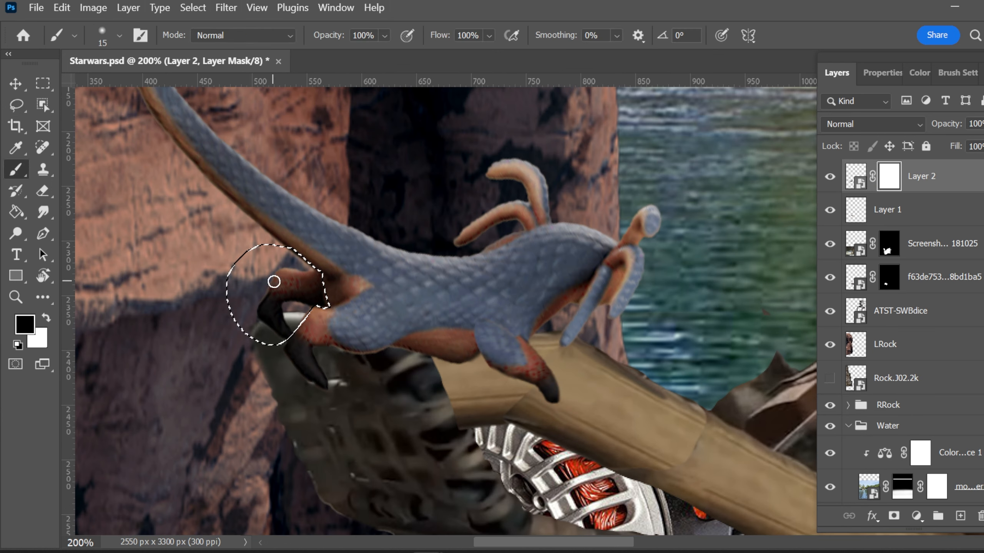
key(x)
- Apply Puppet Warp to the creature and bend its tail outward by the pin at the tip
click(62, 8)
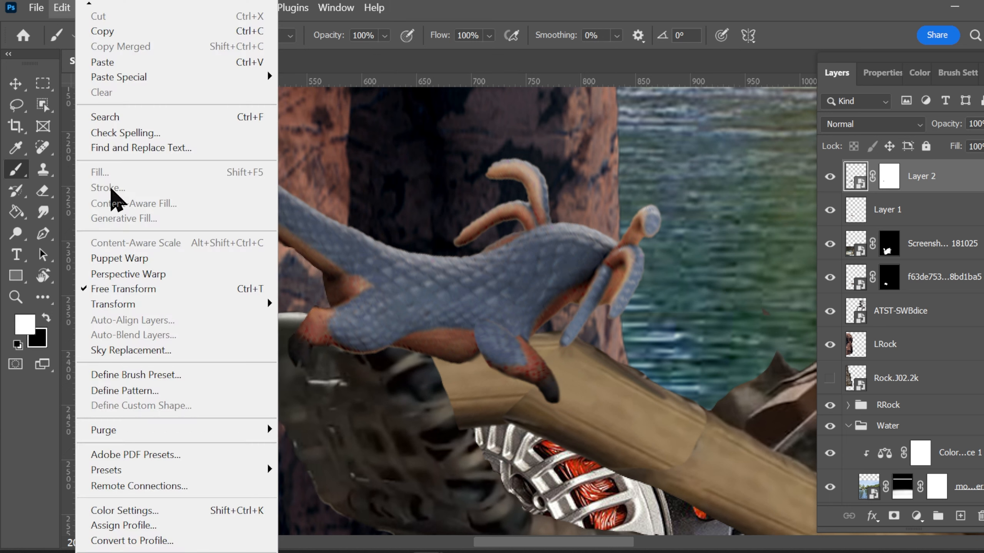
click(116, 259)
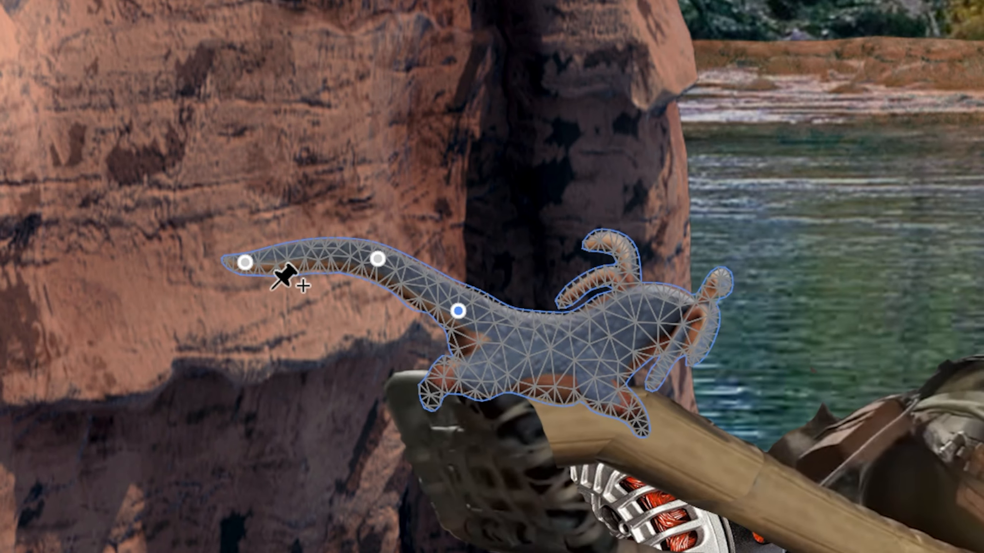
drag(242, 267, 221, 267)
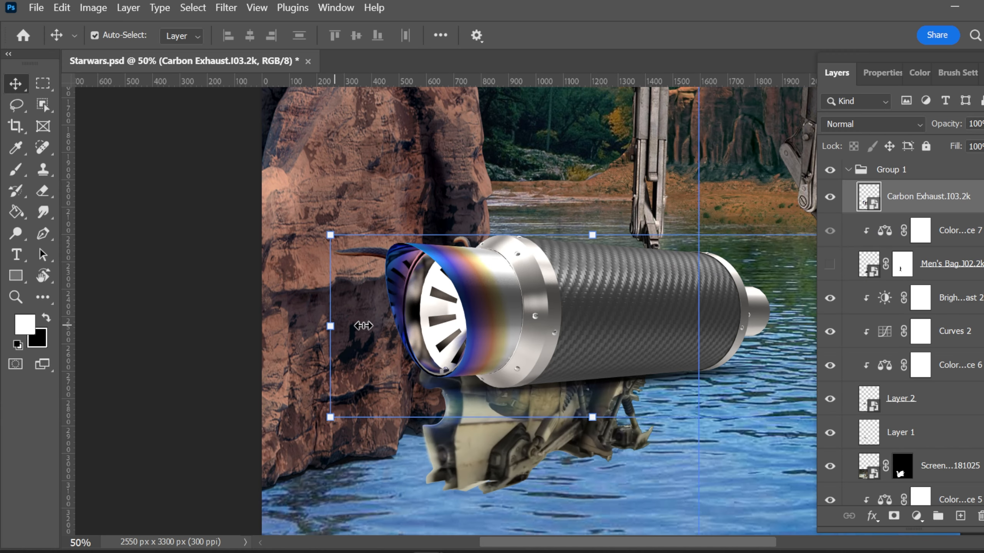
- Scale down the carbon exhaust and fit it toward the rear of the speeder bike
drag(341, 326, 455, 409)
drag(325, 414, 449, 413)
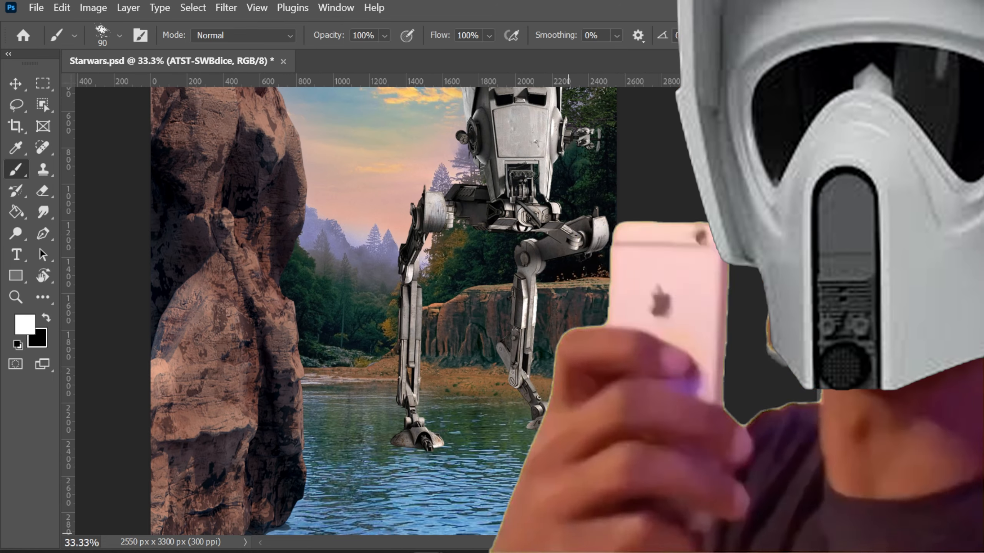
- Add a layer mask to the AT-ST walker and paint out the bottoms of its feet where they meet the water
click(887, 542)
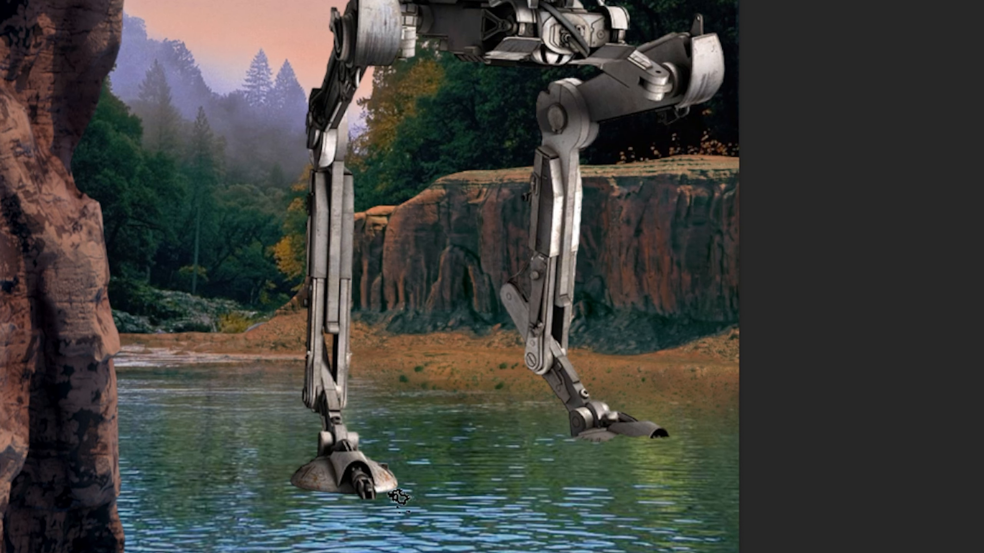
mouse_move(377, 503)
mouse_down()
mouse_move(301, 487)
mouse_move(379, 489)
mouse_up()
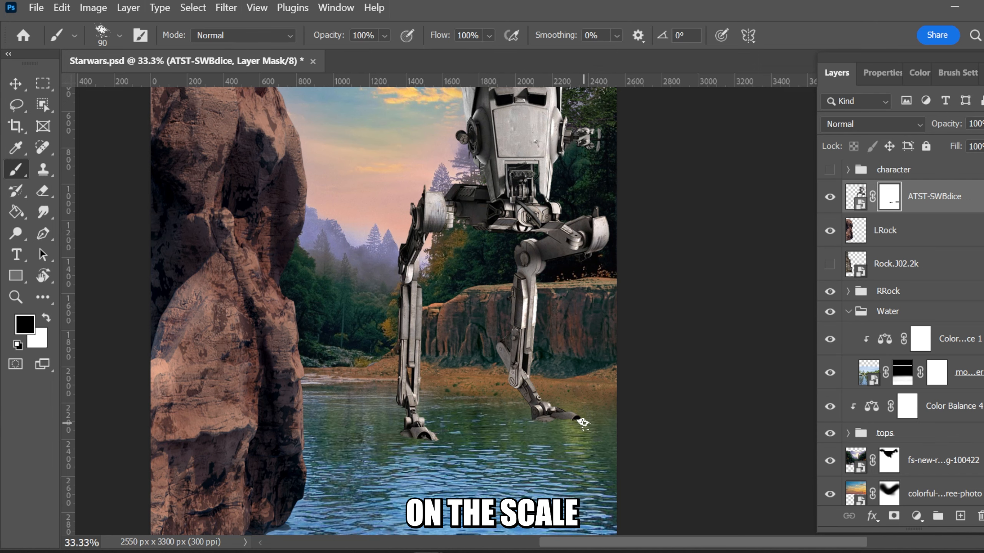
click(46, 319)
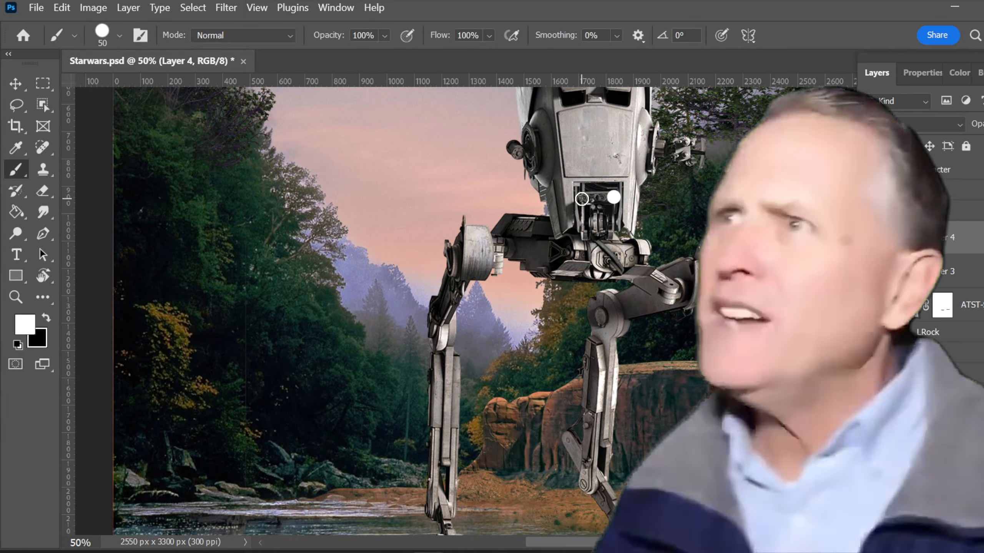
- Paint a second white dot over the walker's chin gun on Layer 4, level with the existing dot
key(bracketleft)
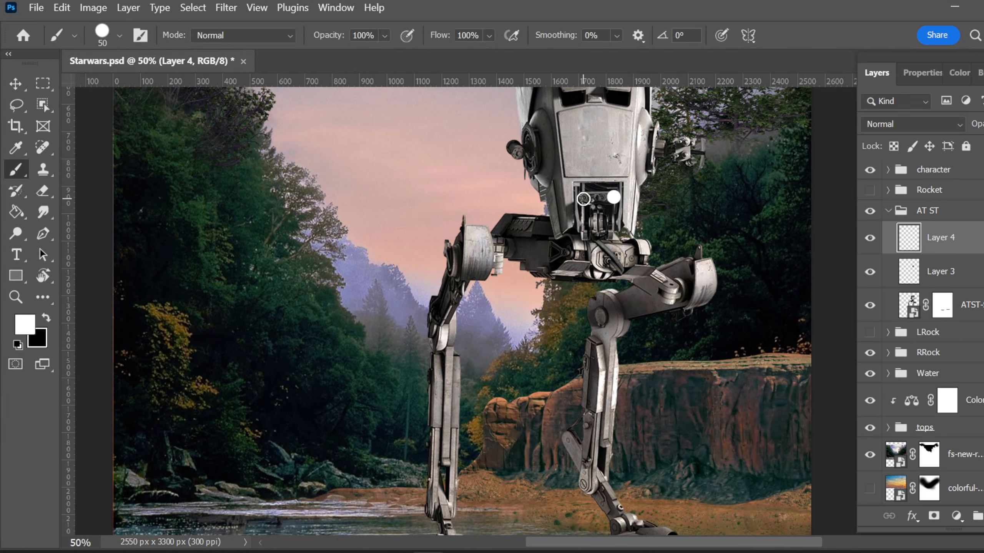
click(581, 197)
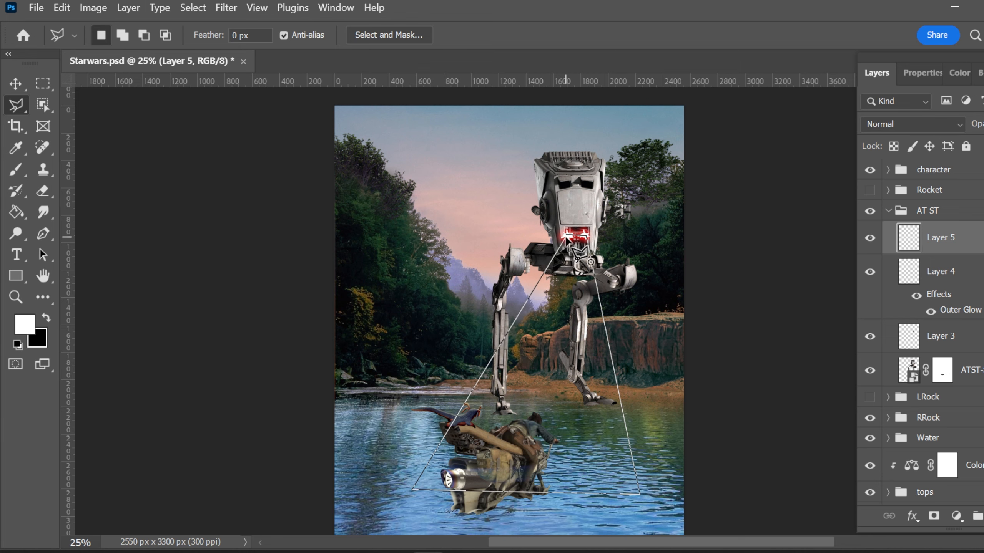
- Close the triangular lasso selection from the walker's chin guns to the water and fill it with white on Layer 5
click(567, 236)
key(g)
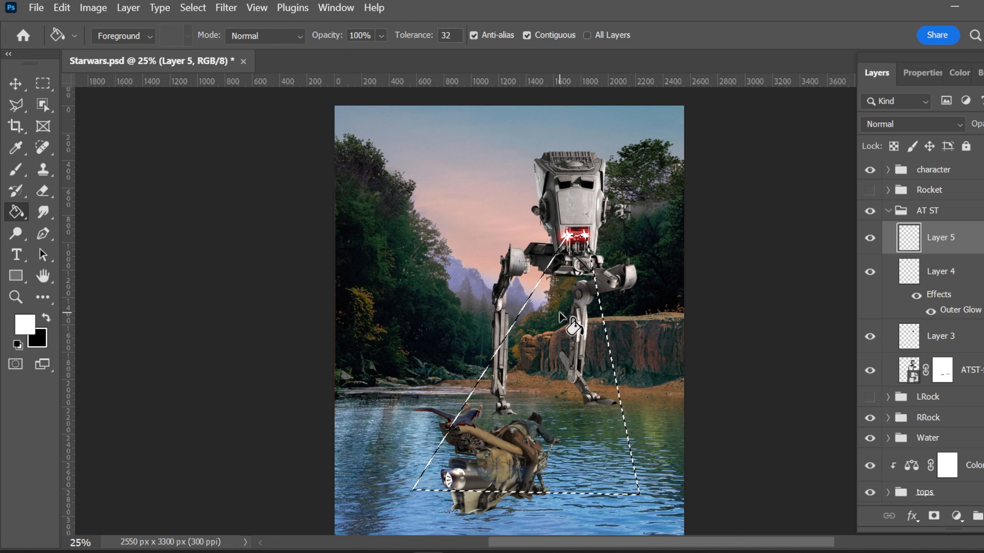
click(572, 325)
key(ctrl+d)
- On a new layer, paint straight white laser strokes along the triangle's edge with a 30 px brush, and hide the triangle layer
key(ctrl+shift+n)
key(b)
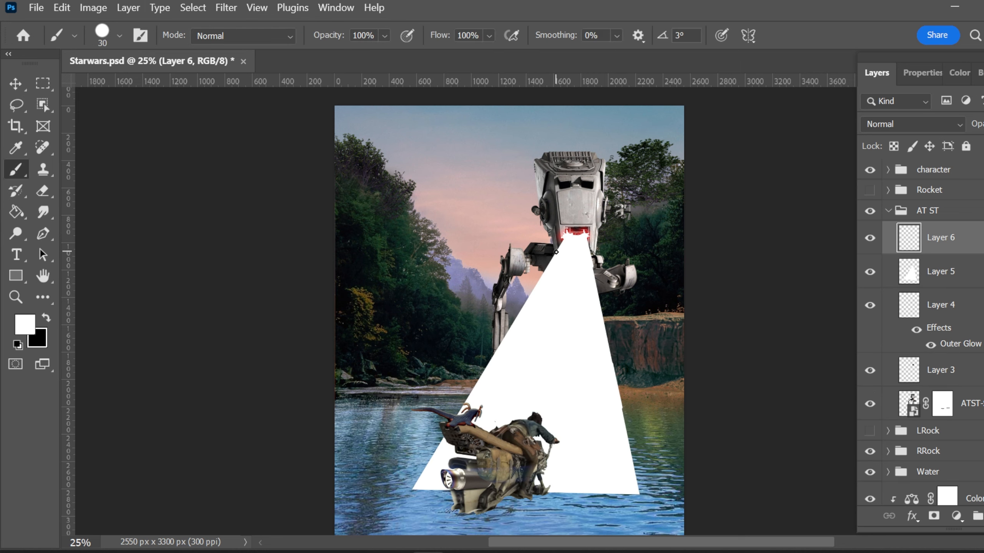
shift+click(556, 252)
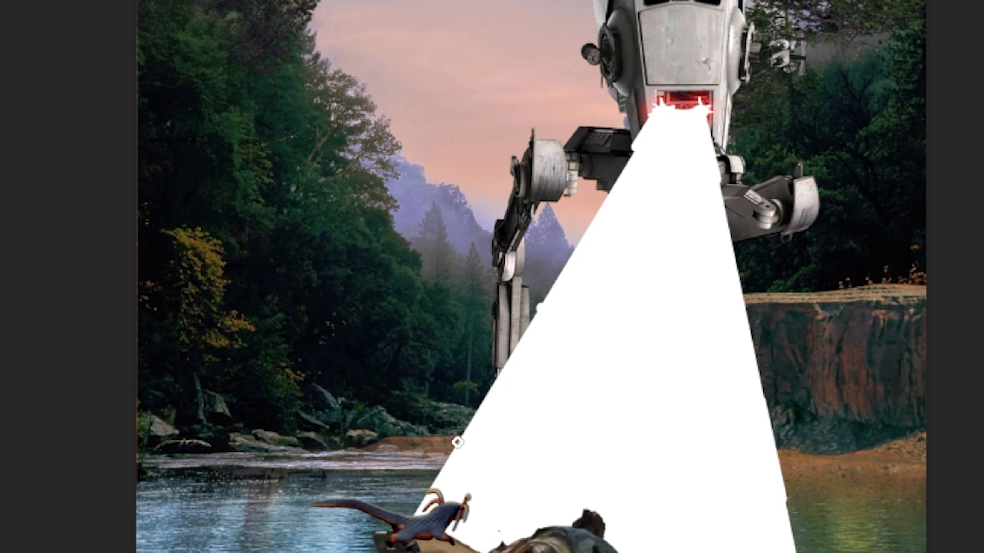
shift+click(456, 448)
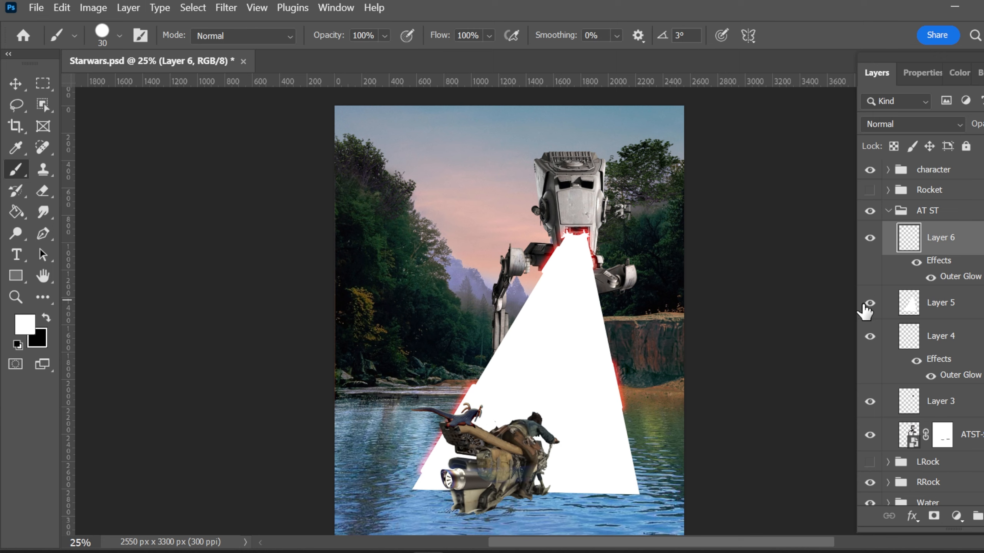
click(867, 305)
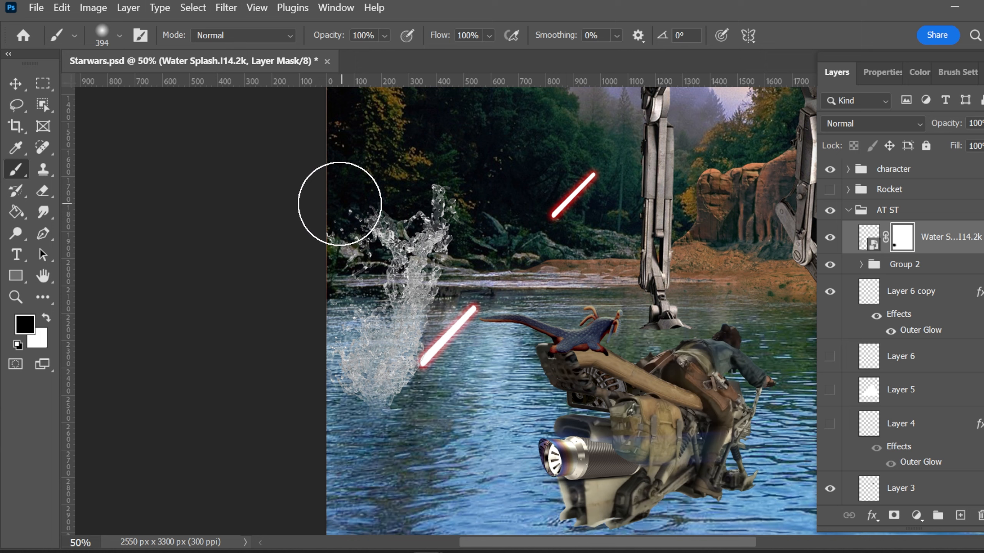
- Mask part of the water splash's base and place it below the laser bolt, scaled to 90.73% and rotated -9.24°
mouse_move(336, 426)
mouse_down()
mouse_move(439, 417)
mouse_move(408, 417)
mouse_move(443, 376)
mouse_up()
key(v)
drag(408, 186, 395, 213)
drag(395, 312, 386, 345)
drag(476, 236, 451, 222)
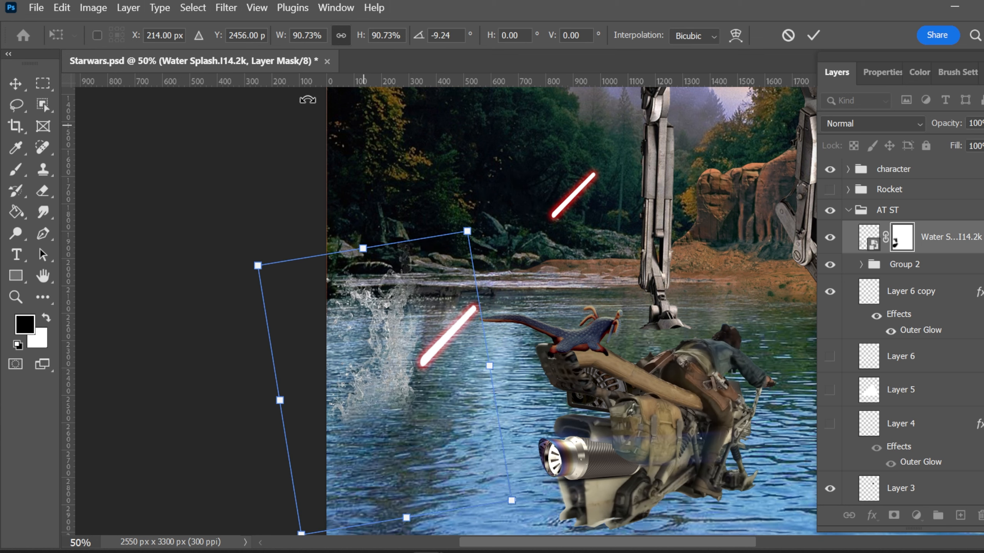
- Reshape the top of the water splash beside the laser bolt with a further transform
click(62, 7)
mouse_move(171, 391)
click(312, 385)
drag(515, 271, 464, 201)
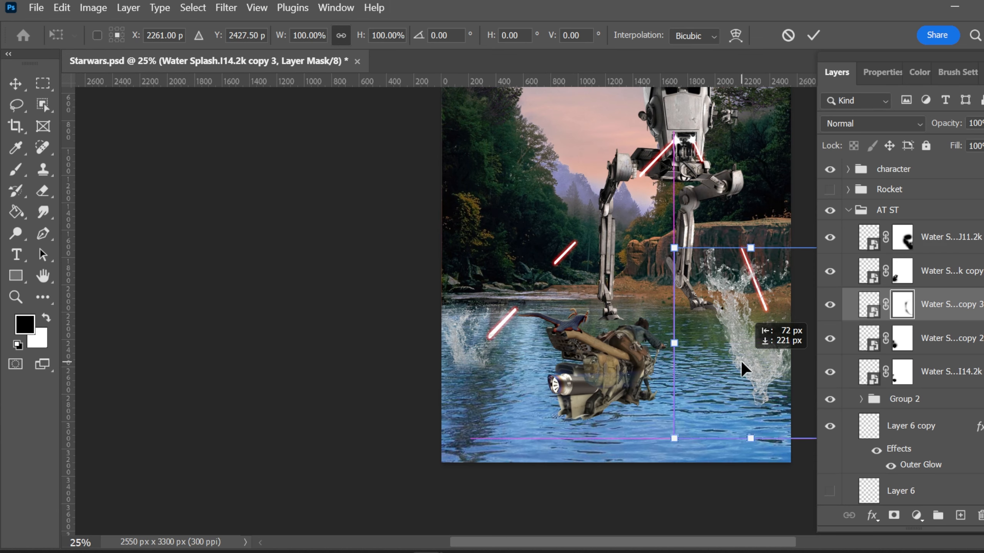
- Move water splash copy 3 below the walker's far foot and fade it by painting its mask with a 600 px brush at 52% opacity
drag(746, 369, 736, 372)
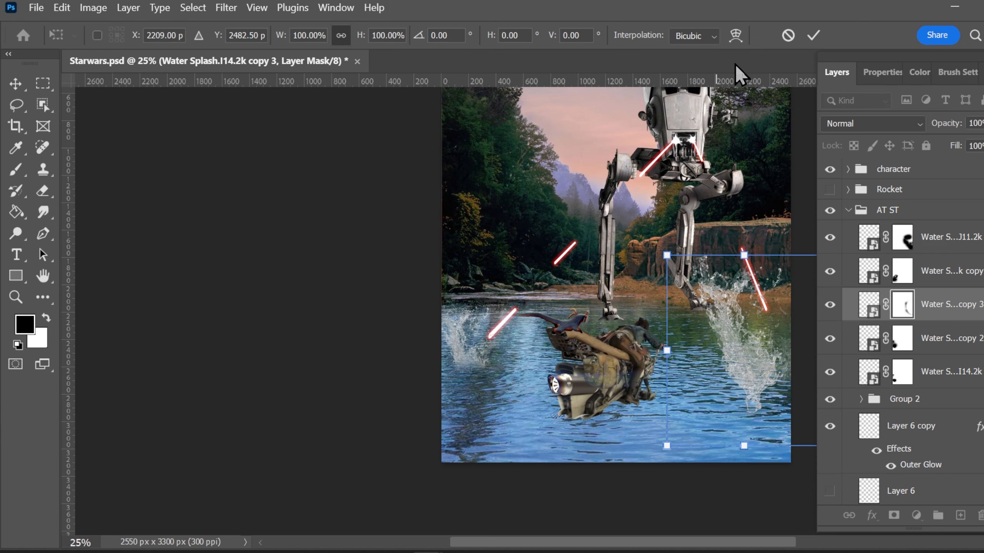
click(815, 36)
key(b)
mouse_move(722, 250)
mouse_down()
mouse_move(736, 306)
mouse_move(739, 418)
mouse_up()
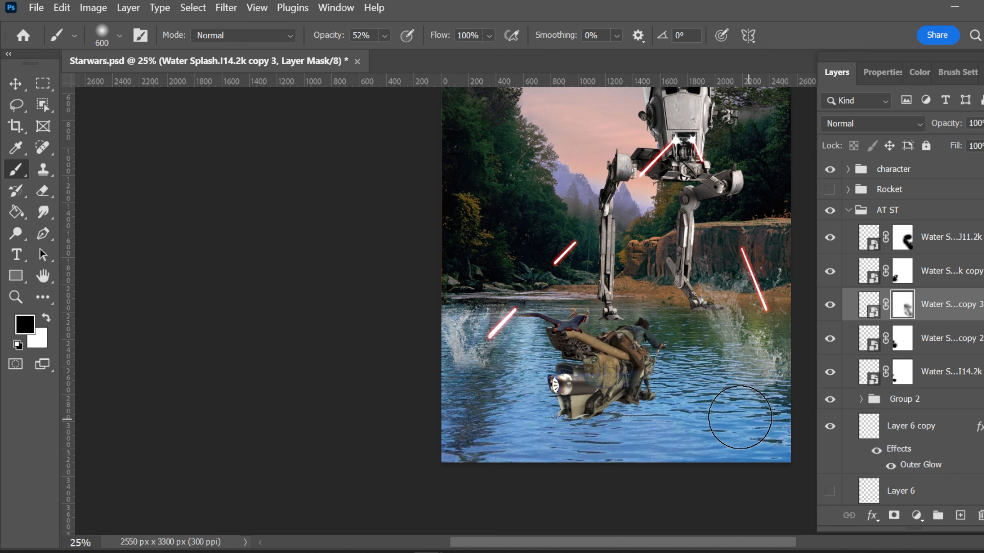
- Refine water splash copy 3's mask, fading its upper part and restoring the spray below the bolt with a 400 px white brush
drag(763, 268, 735, 260)
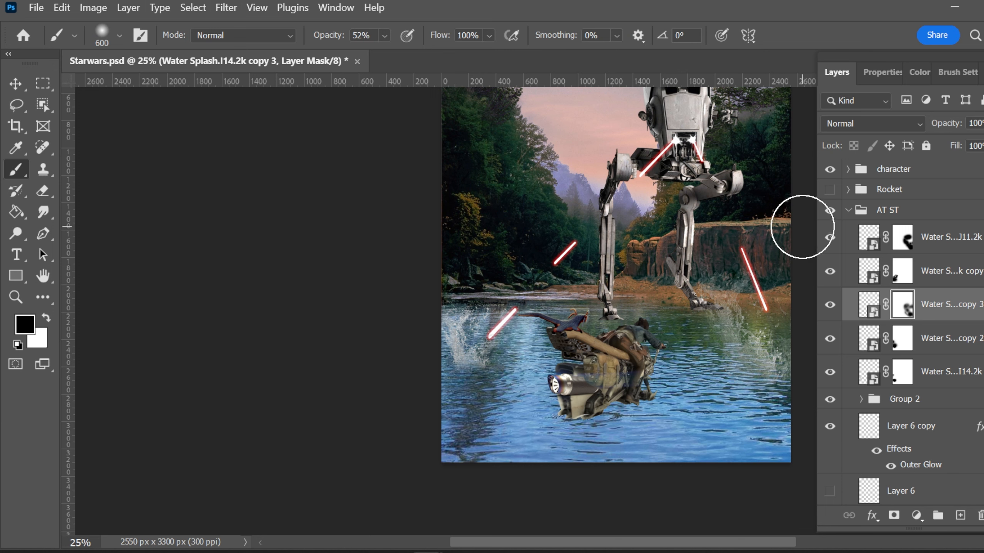
click(46, 318)
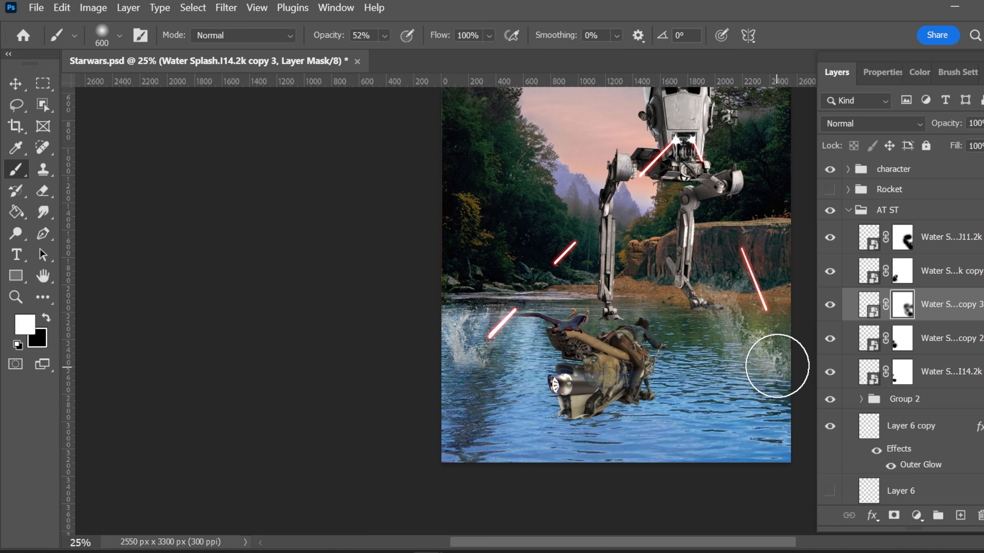
key(bracketleft)
key(bracketleft)
mouse_move(761, 380)
mouse_down()
mouse_move(729, 347)
mouse_move(724, 311)
mouse_move(728, 270)
mouse_move(754, 314)
mouse_move(768, 270)
mouse_up()
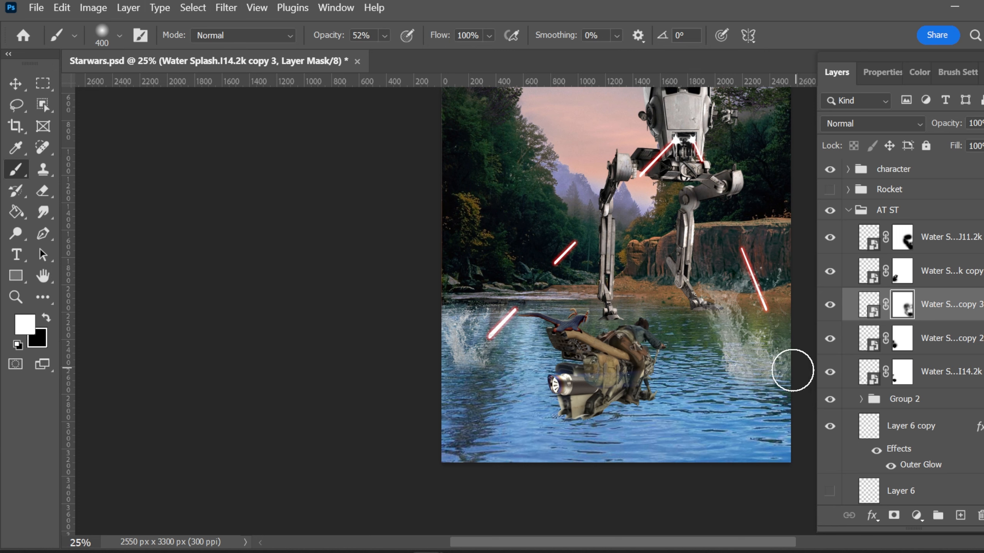
- Switch to a black 700 px brush at 32% opacity for fading the water splash mask
key(bracketright)
key(bracketright)
key(bracketright)
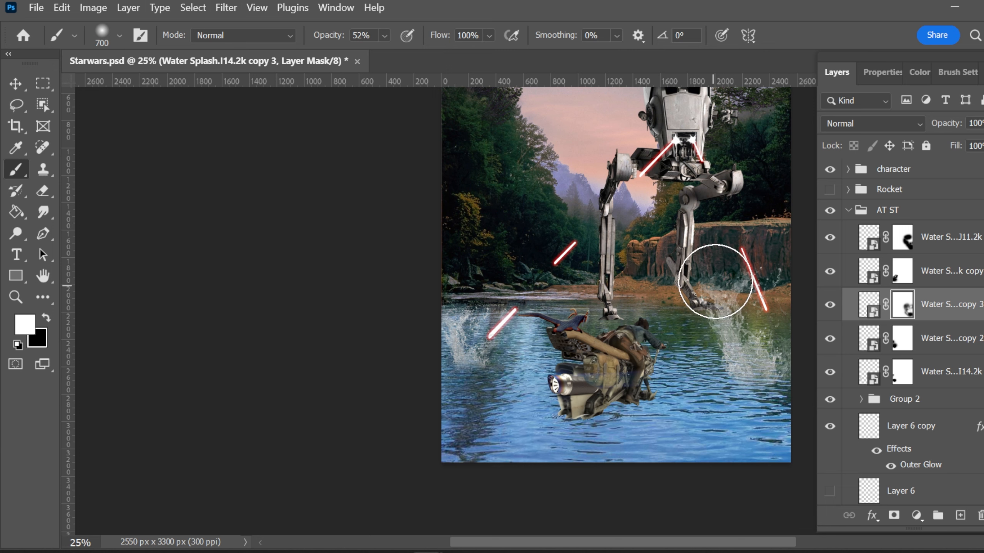
click(46, 318)
key(3)
key(2)
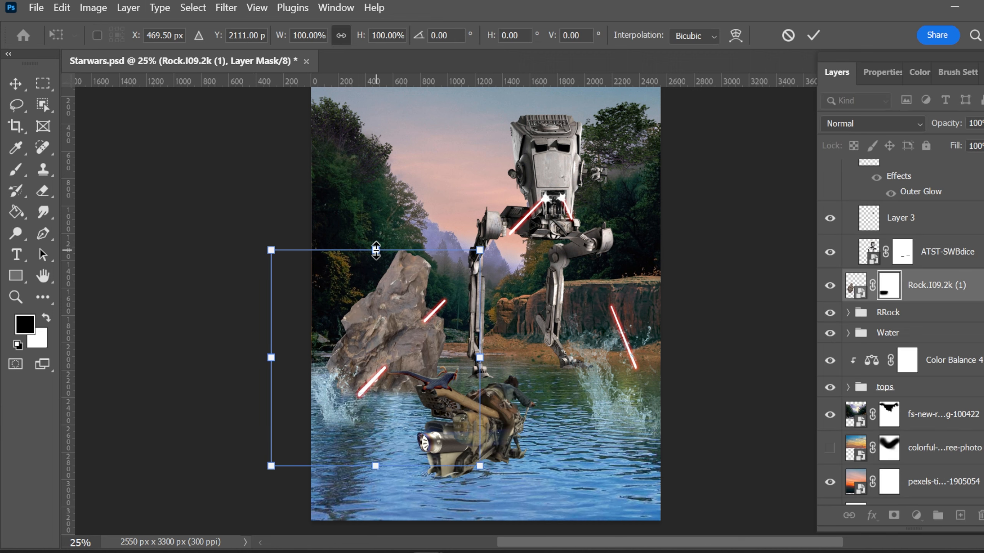
- Scale the rock behind the two laser bolts up to 110.81%, then enlarge it further toward the canvas's outer edge
drag(401, 248, 403, 228)
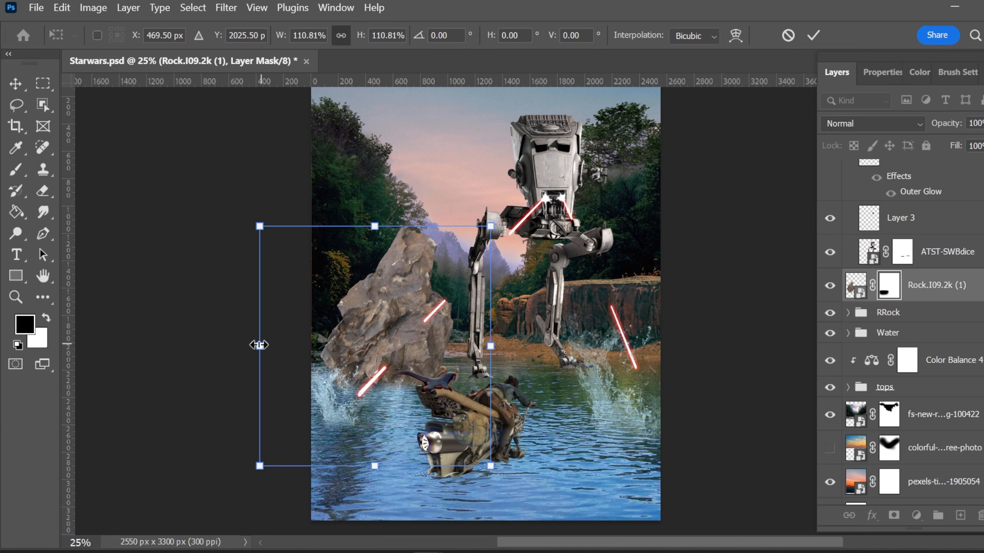
drag(259, 346, 222, 345)
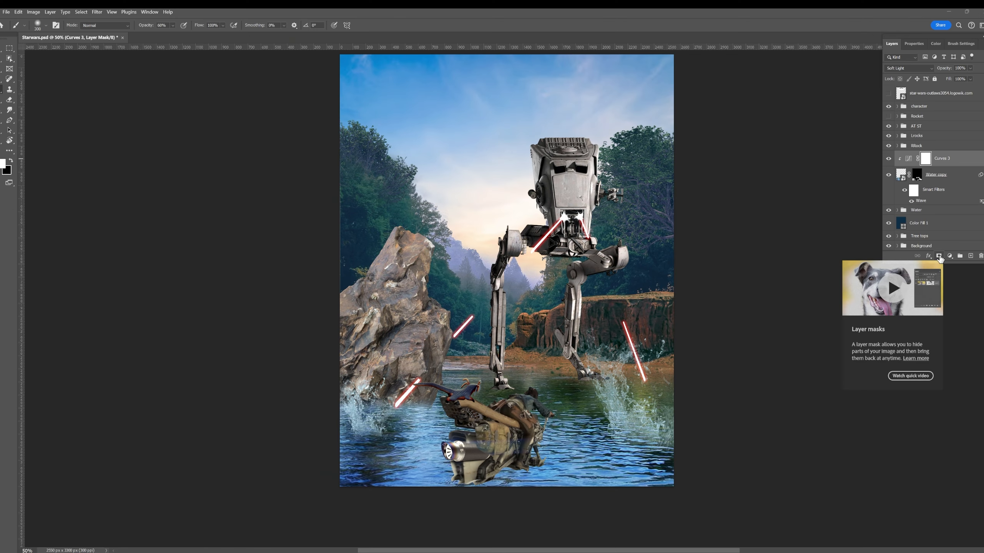
- Add a solid color fill layer above Curves 3 and set its blend mode to Linear Light
click(950, 256)
click(950, 265)
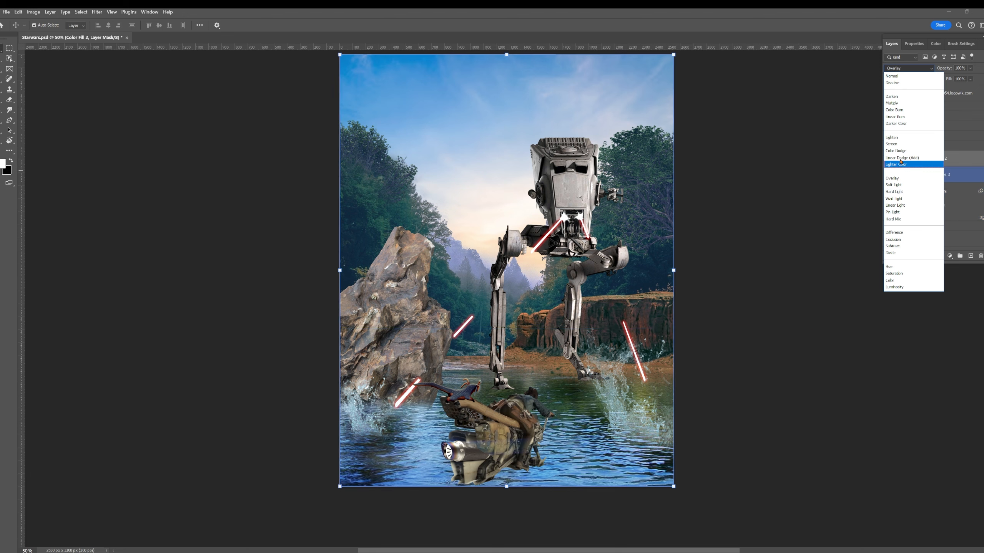
click(897, 205)
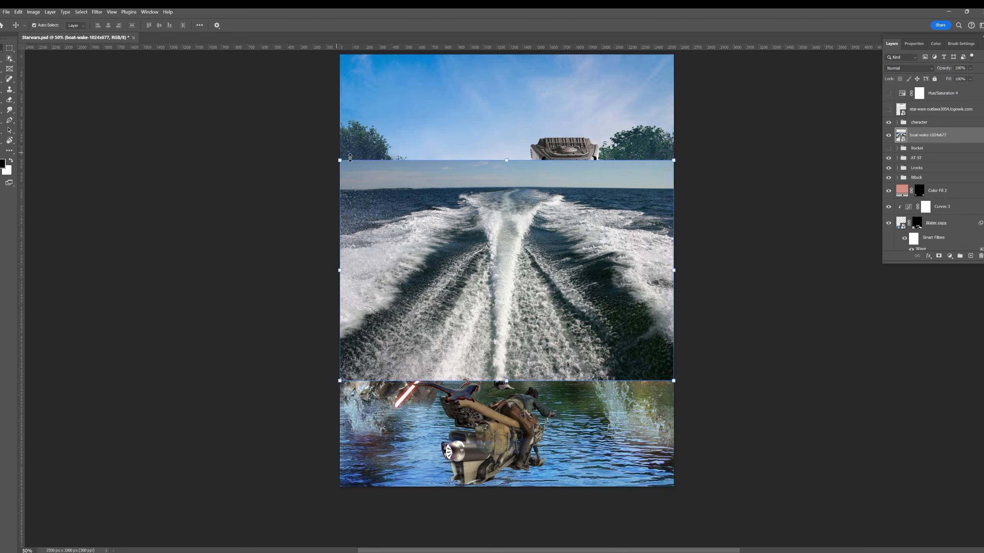
- Scale the boat wake image to 44.24%, place it beneath the speeder bike and rotate it to follow the bike
key(ctrl+t)
drag(506, 160, 522, 458)
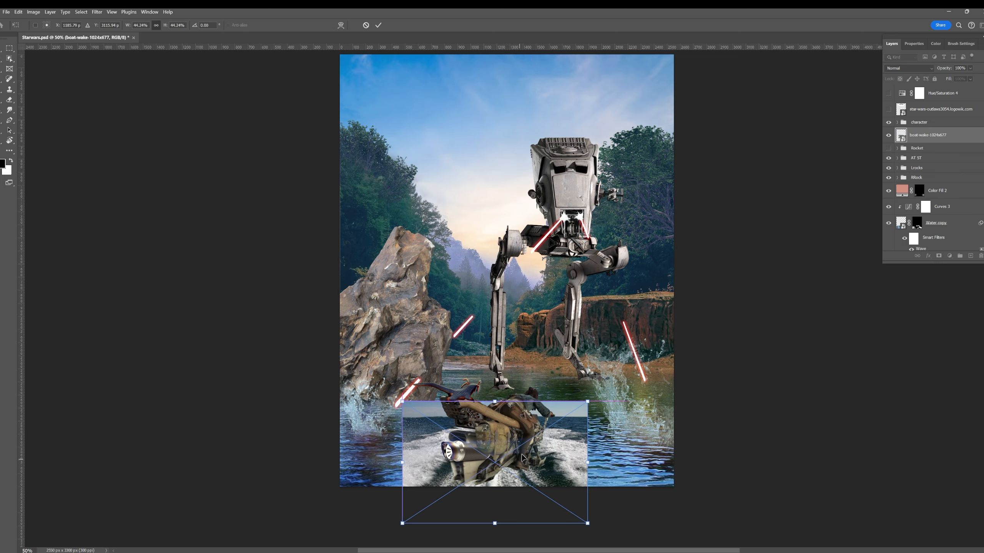
drag(597, 400, 581, 459)
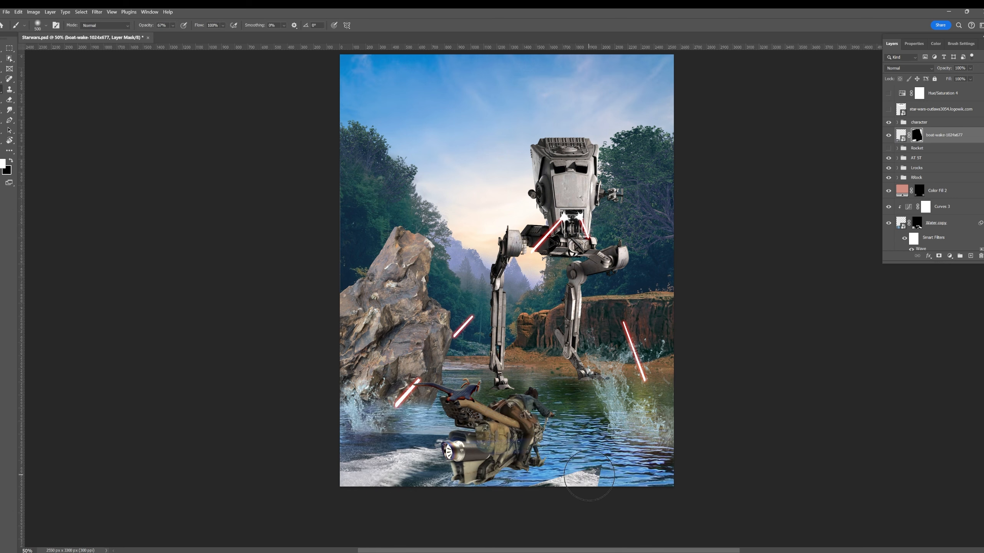
- Paint the boat wake's mask at 67% brush opacity to hide the foam and hard edge beside the speeder bike
drag(588, 475, 531, 461)
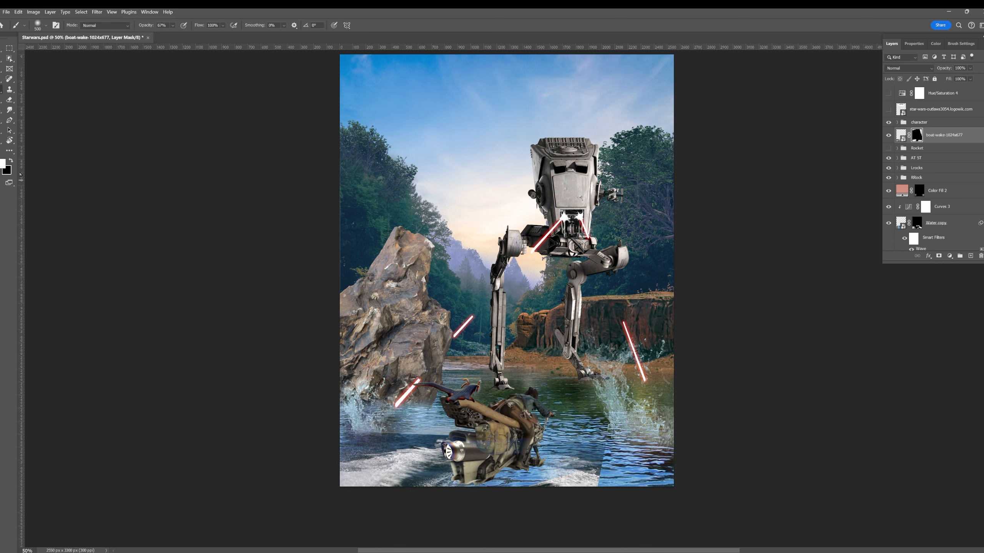
drag(604, 446, 535, 472)
mouse_move(403, 420)
mouse_down()
mouse_move(368, 406)
mouse_move(426, 430)
mouse_up()
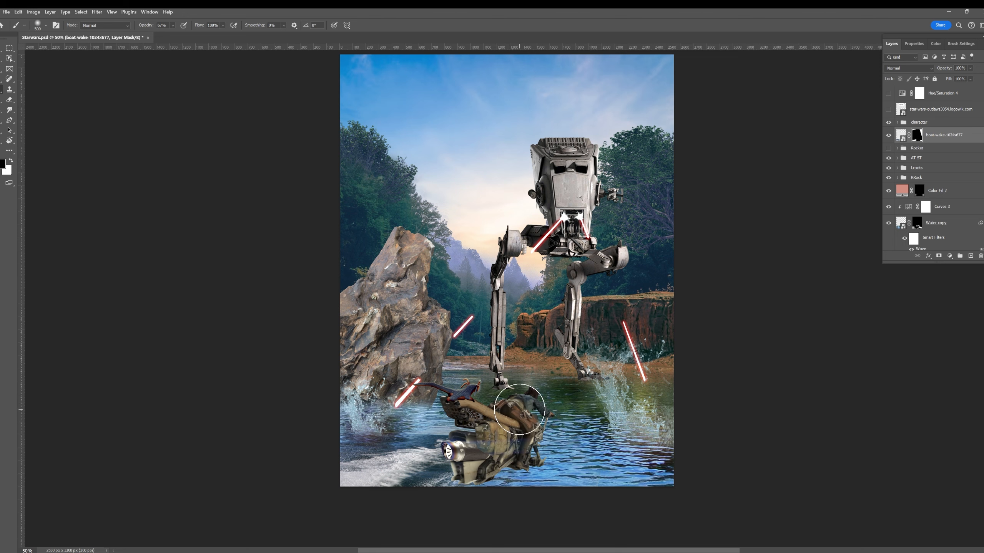
key(bracketleft)
key(bracketleft)
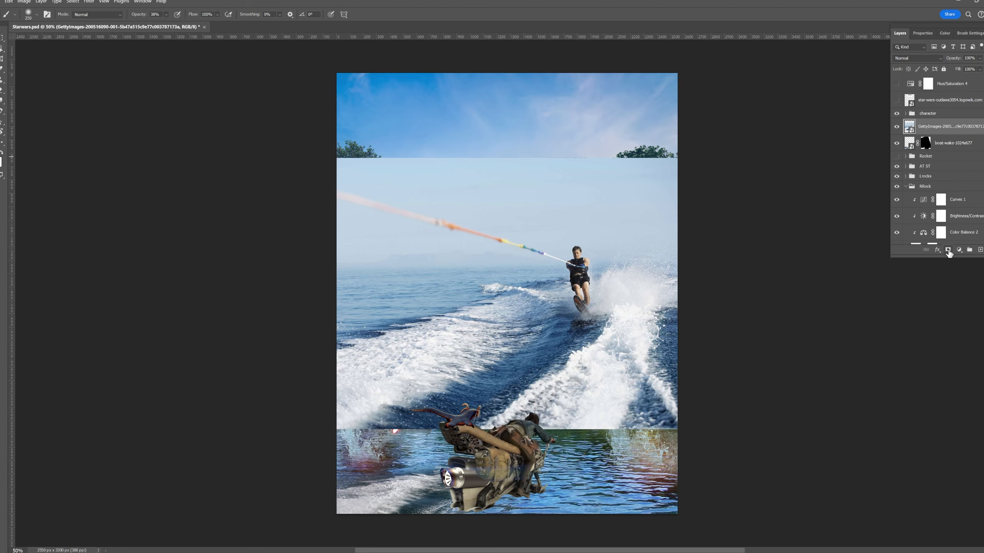
- Mask the water-skier wake images and blend their spray into the river around the speeder bike with soft brush strokes
key(g)
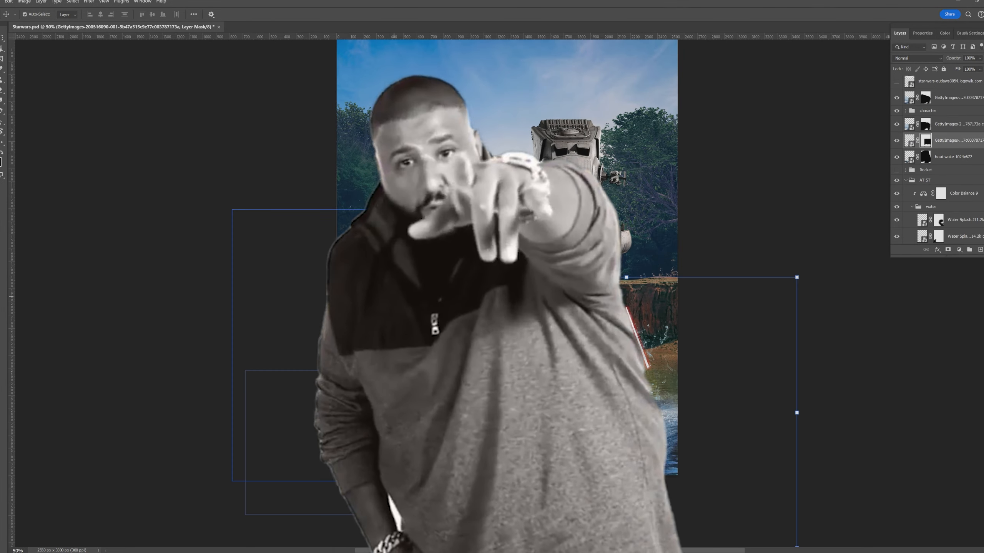
key(b)
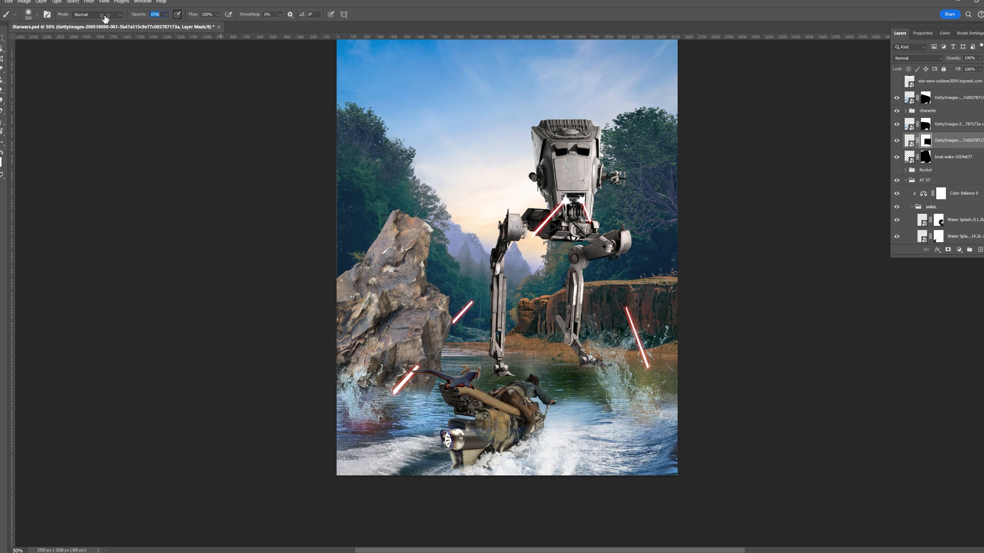
mouse_move(602, 407)
mouse_down()
mouse_move(575, 400)
mouse_move(633, 412)
mouse_move(575, 402)
mouse_up()
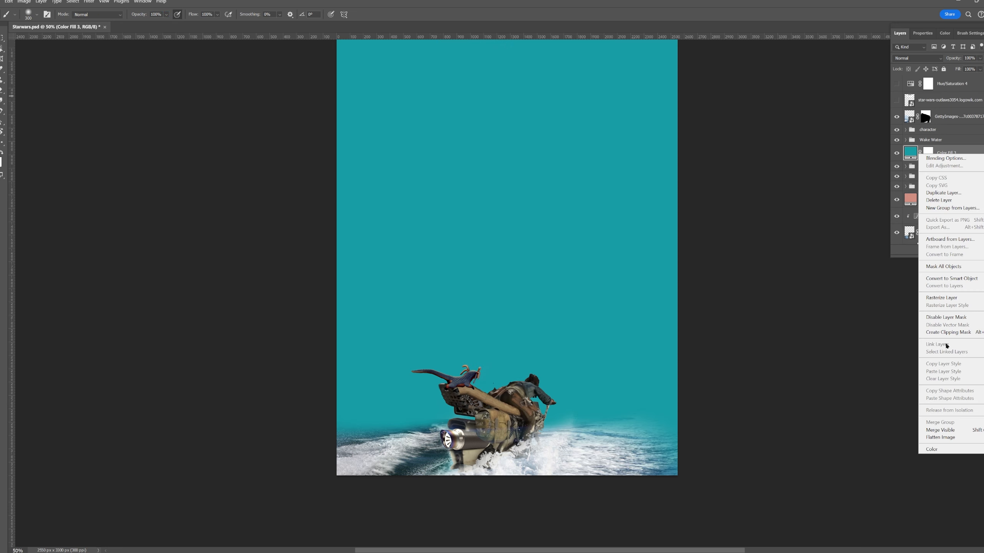
- Clip the teal fill layer to the AT ST group, check Color Fill 1's blend mode and open the teal fill's blend modes
click(949, 332)
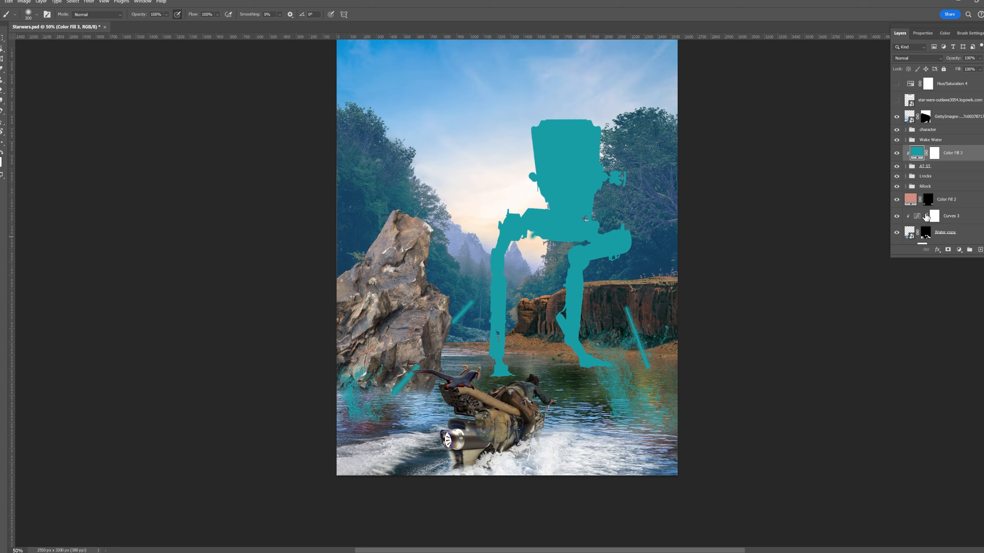
scroll(929, 218, down, 5)
click(956, 203)
scroll(955, 198, up, 5)
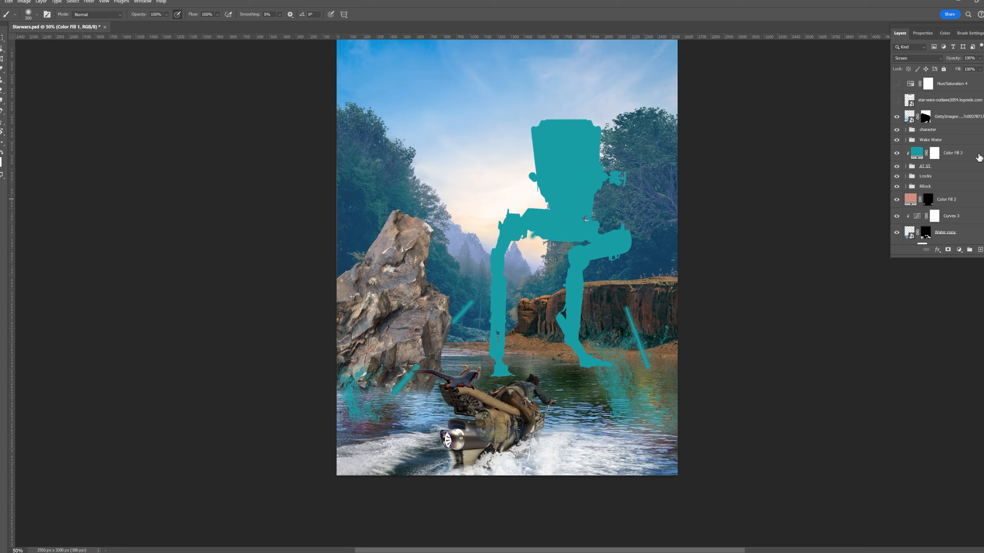
click(978, 155)
click(917, 58)
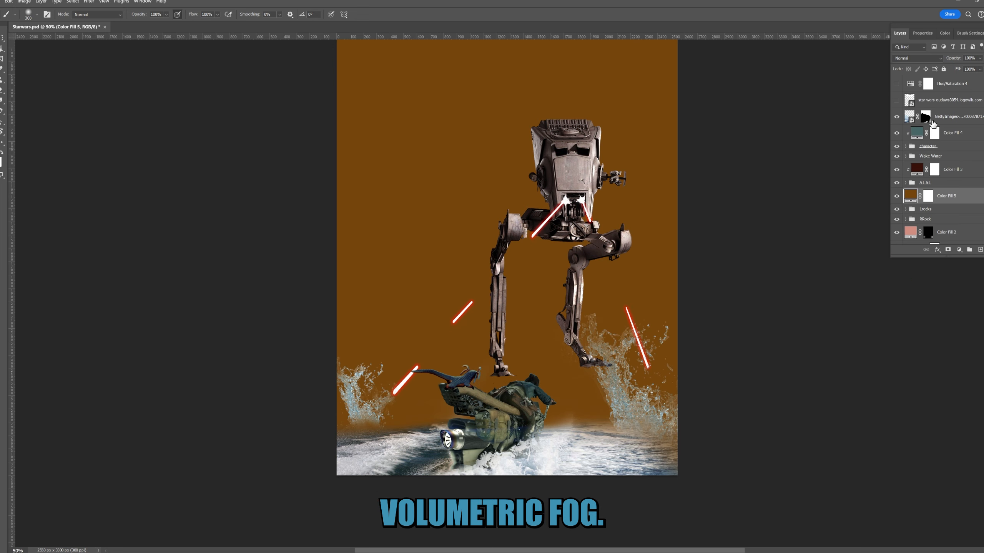
- Clip the brown Color Fill 5 layer to the rock group beneath it and open its blend modes
right_click(920, 196)
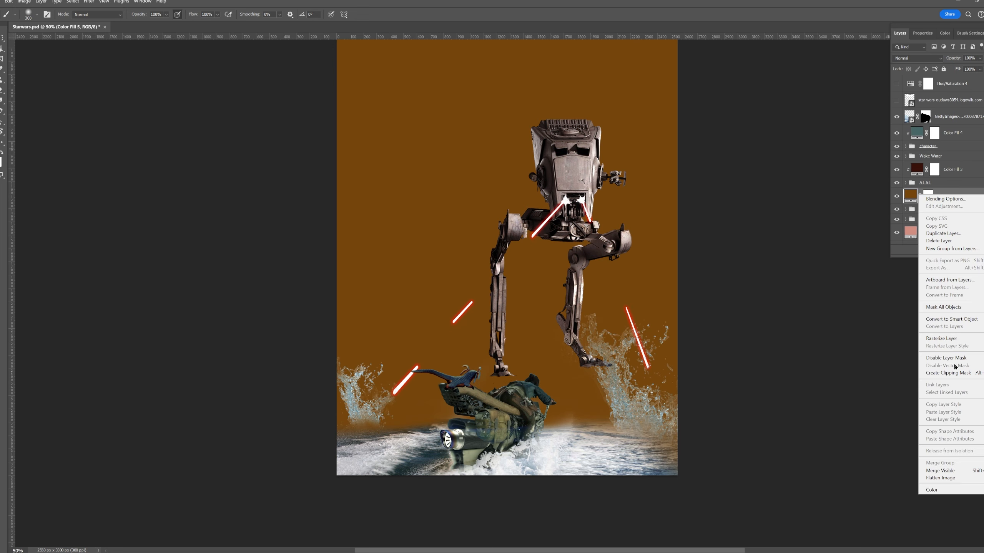
click(948, 372)
click(917, 58)
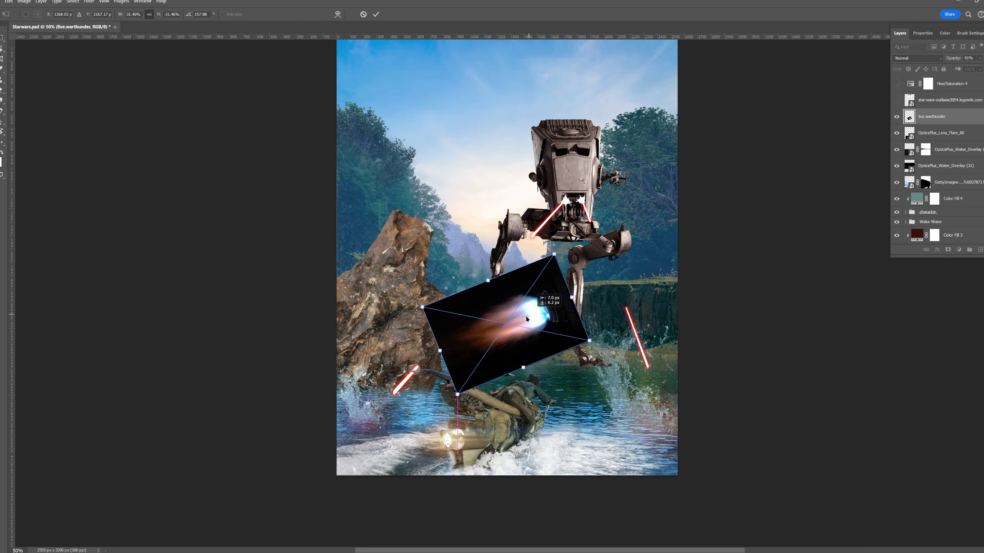
- Place the live.warthunder flame image at the speeder bike's engine and set its blend mode to Screen
drag(527, 319, 412, 443)
click(918, 58)
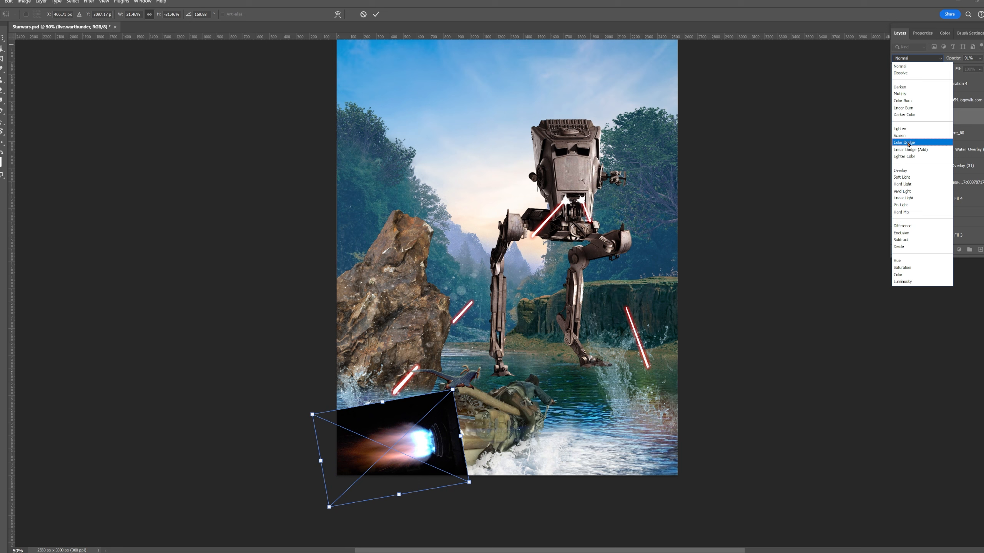
click(899, 136)
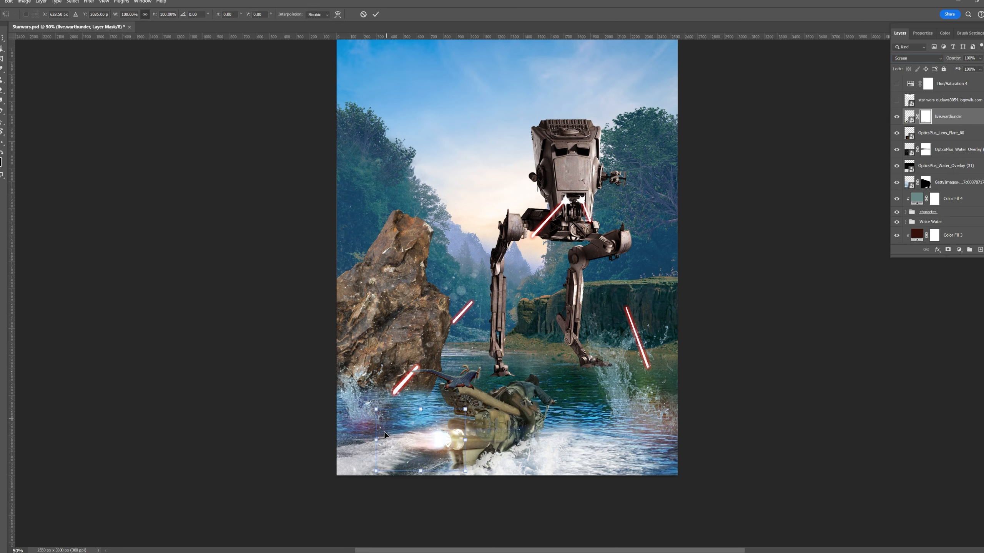
- Enlarge the engine flame to 208.41% width and 140.24% height and align it with the speeder bike's nozzle
drag(376, 441, 332, 441)
drag(428, 444, 439, 445)
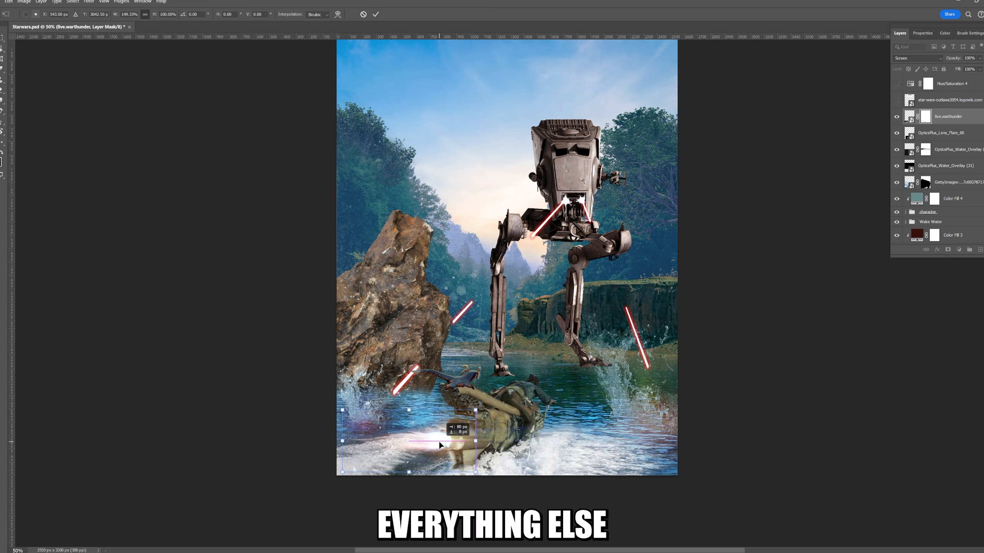
drag(416, 409, 419, 385)
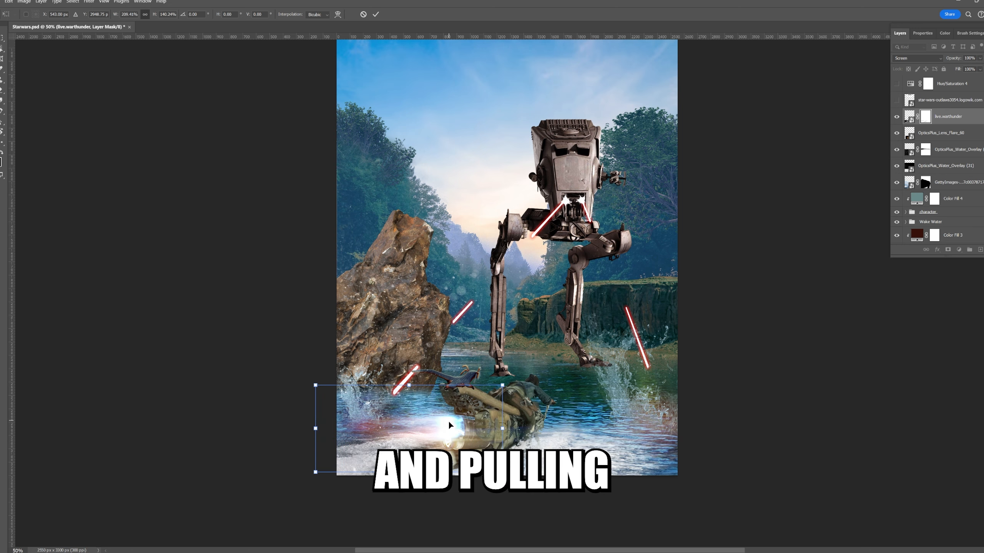
drag(450, 421, 434, 438)
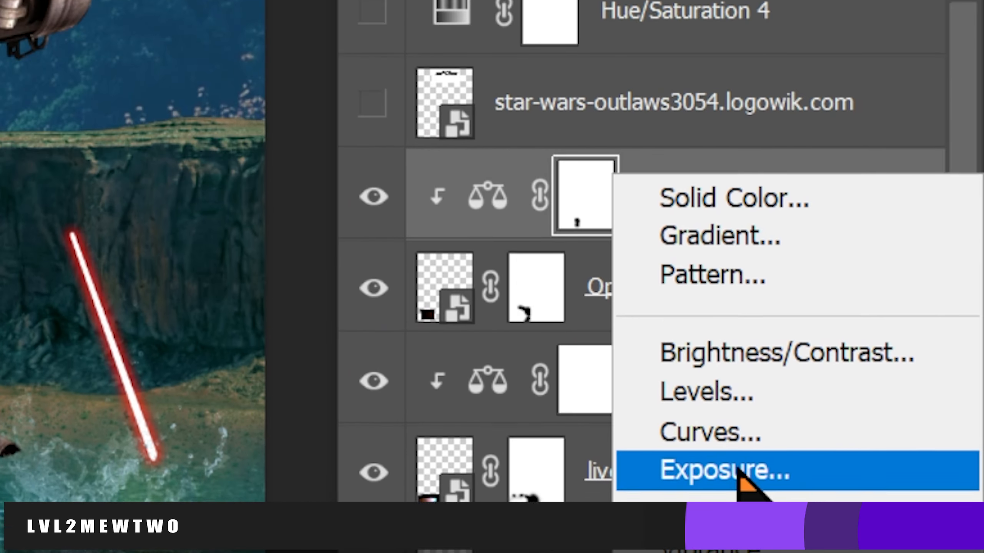
- Add an Exposure adjustment layer above the clipped Color Balance layer and lower its exposure below -0.17
click(891, 295)
drag(640, 200, 551, 209)
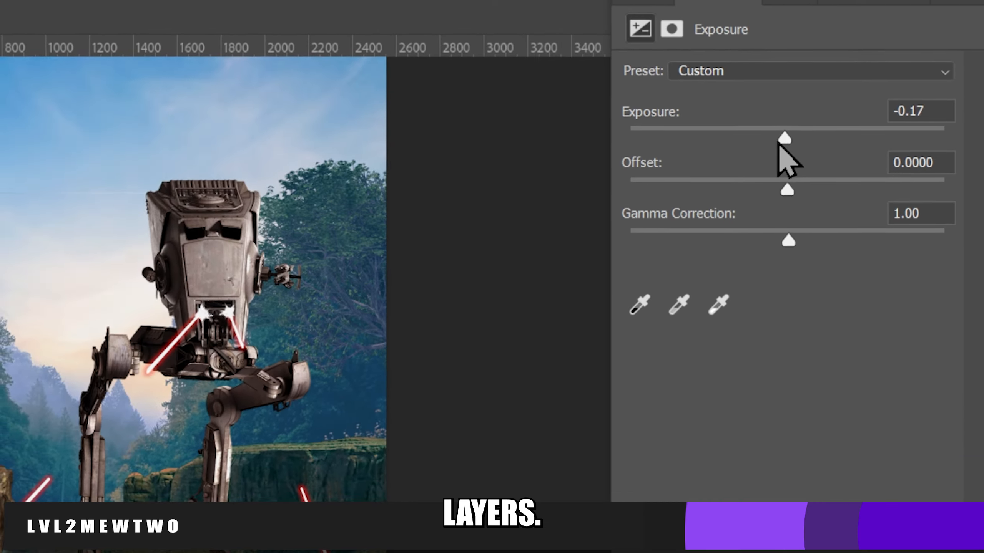
drag(761, 141, 738, 139)
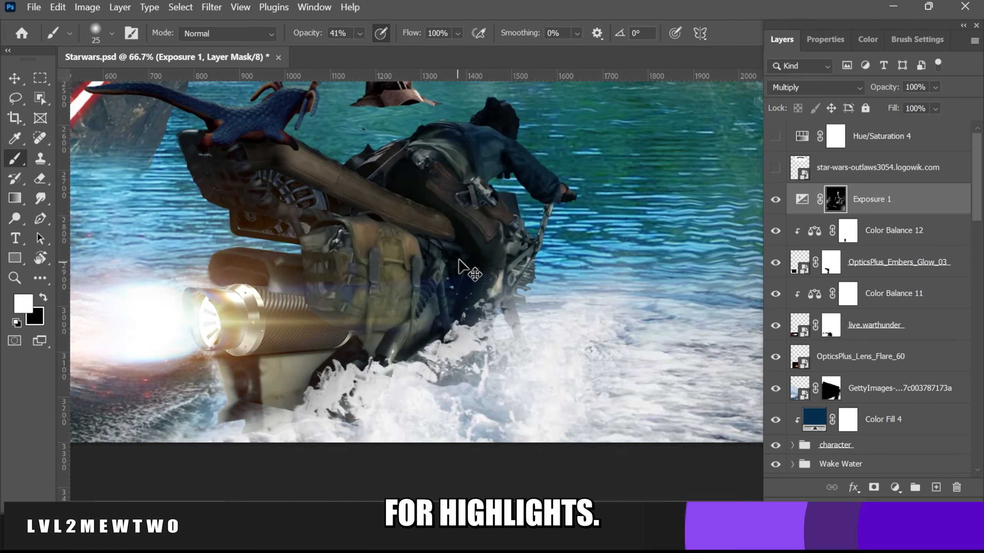
- Paint shadows on the rider's arm and the bike in the Exposure 1 mask with a 60 px white brush at 41% opacity
key(bracketright)
key(bracketright)
key(bracketright)
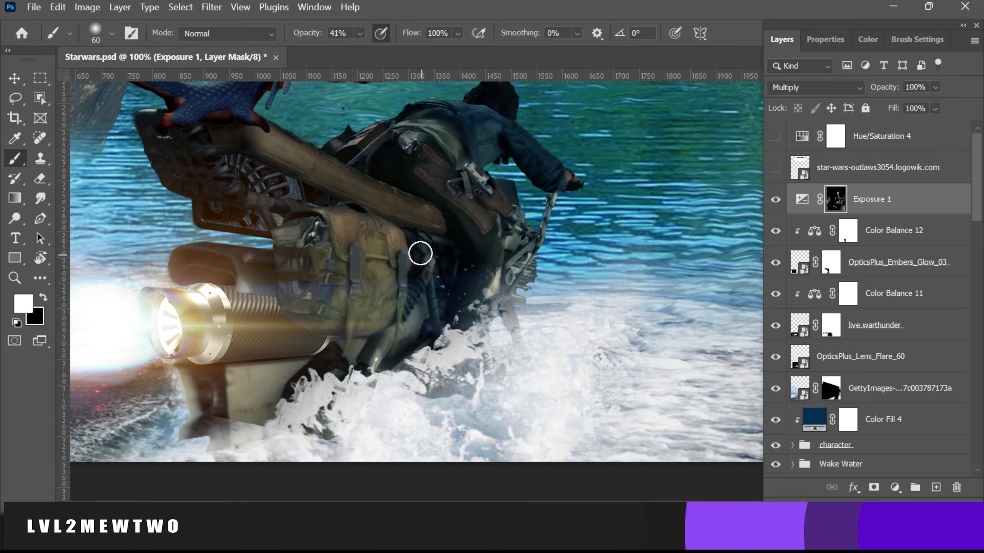
drag(516, 205, 523, 266)
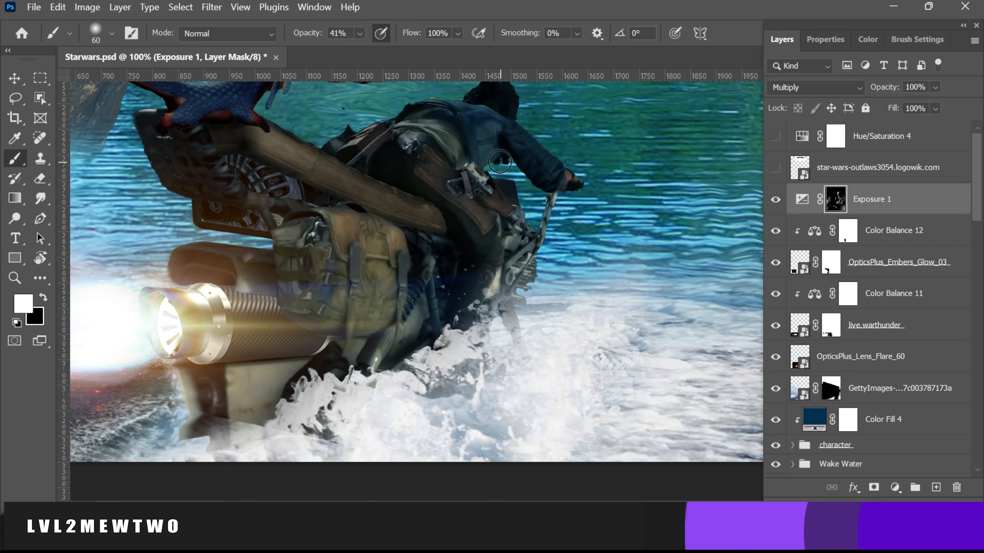
drag(499, 162, 538, 179)
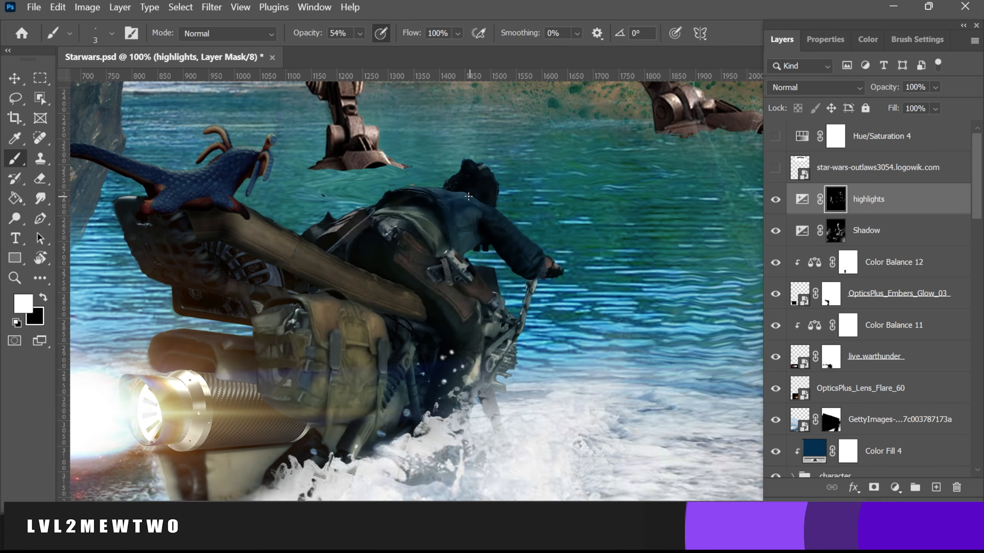
- Lower the brush opacity to about 20% and paint fine highlights along the blue creature's tail in the highlights mask
drag(312, 39, 305, 39)
key(bracketright)
key(2)
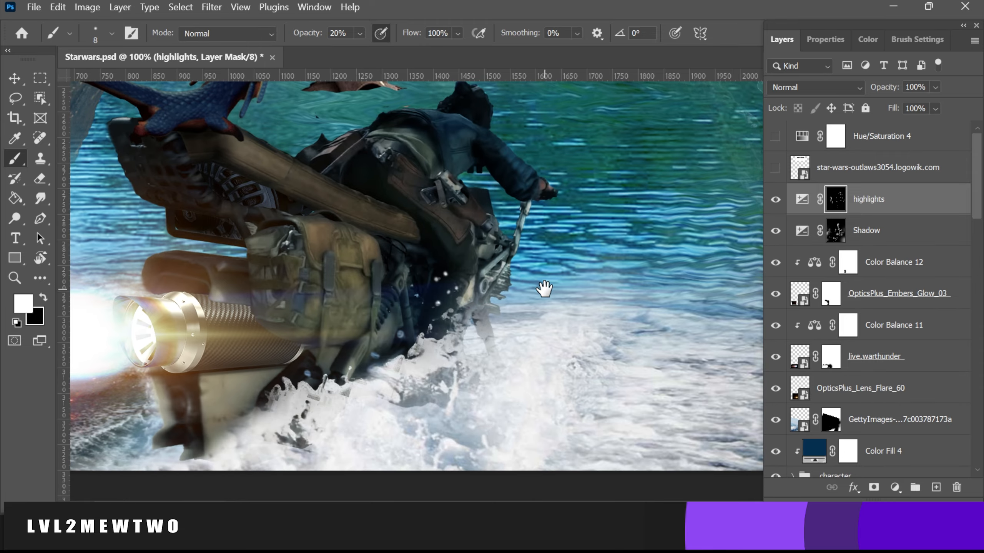
key(bracketright)
key(bracketright)
key(bracketright)
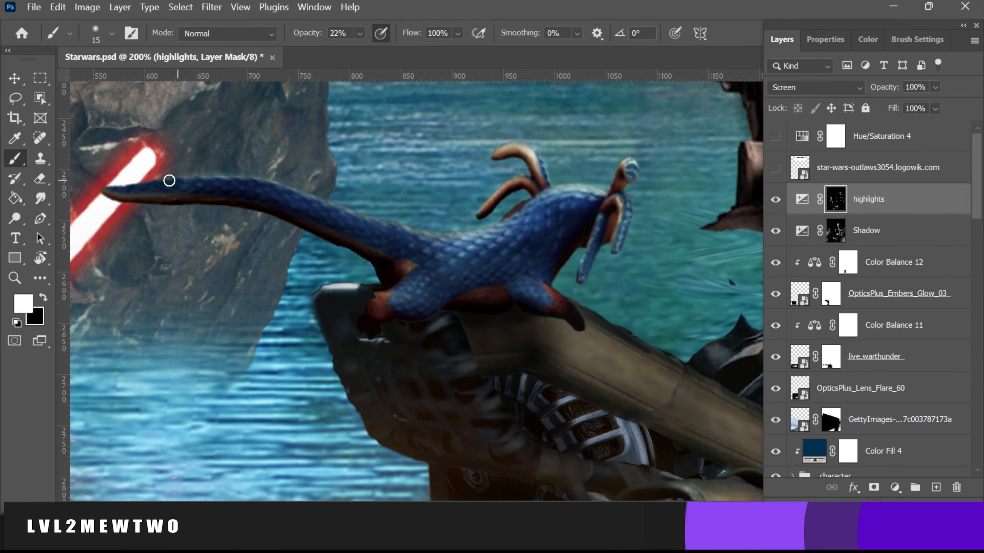
key(bracketleft)
key(bracketleft)
mouse_move(169, 181)
mouse_down()
mouse_move(299, 197)
mouse_move(412, 234)
mouse_up()
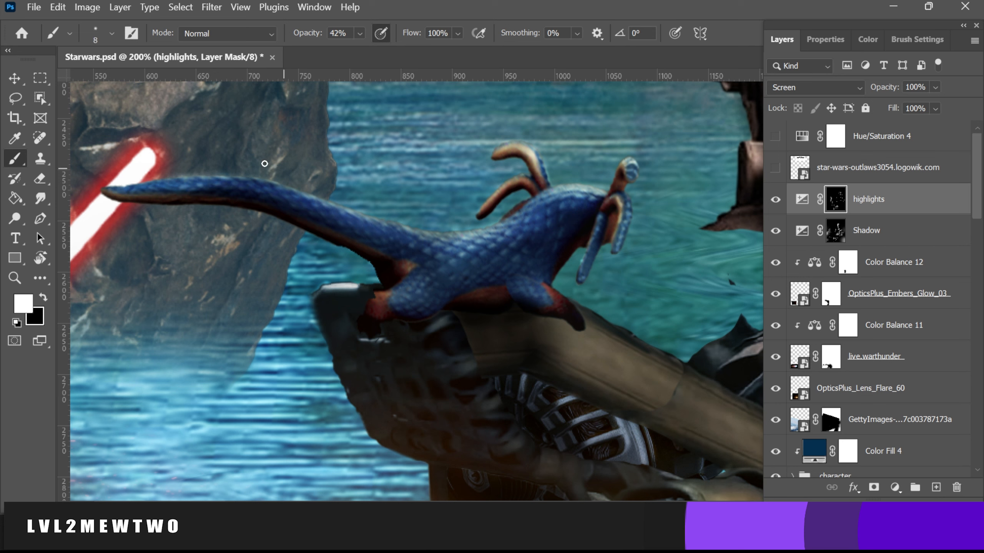
- Paint highlights along the blue creature's back and head in the highlights mask with an 8 px white brush at 42% opacity
drag(312, 203, 476, 235)
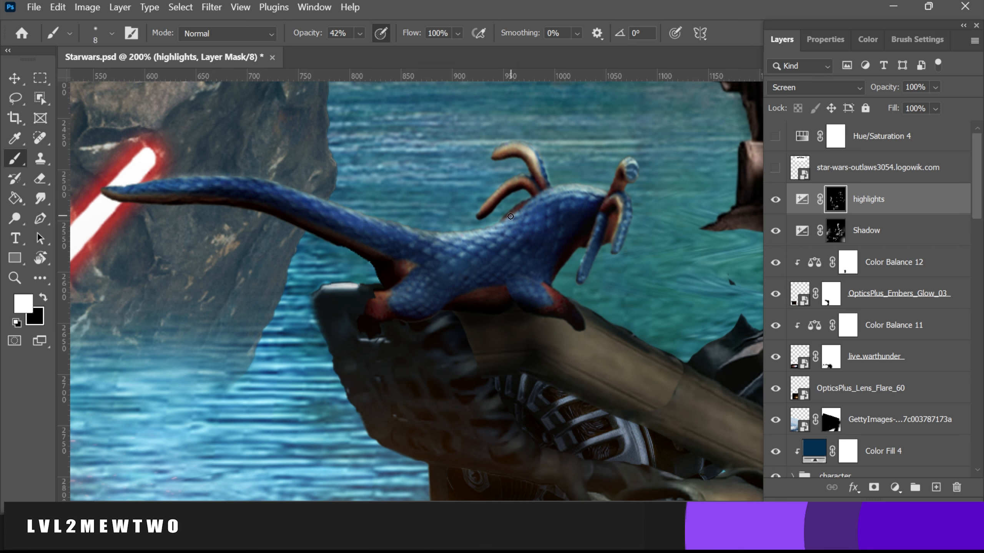
drag(544, 209, 589, 211)
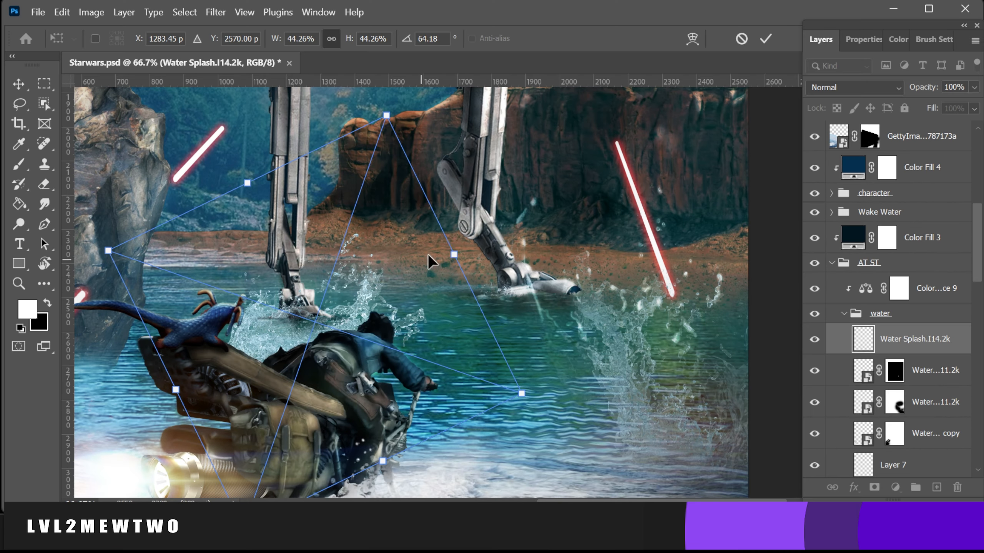
- Fit the Water Splash.I14.2k layer to the AT-ST's left foot at 31.11% scale and 73.94° rotation, and hide it with a black mask
drag(428, 259, 337, 300)
click(766, 38)
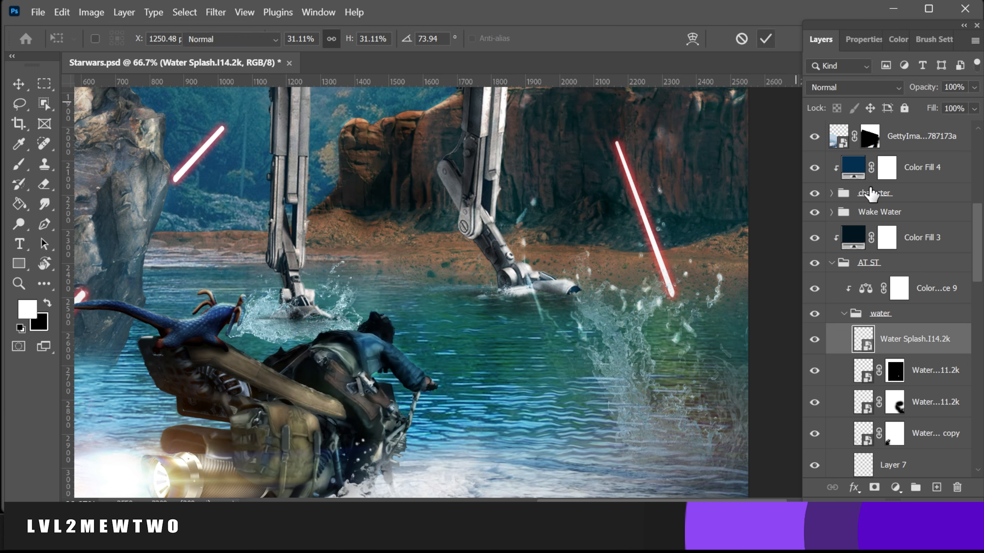
click(874, 487)
key(x)
click(18, 204)
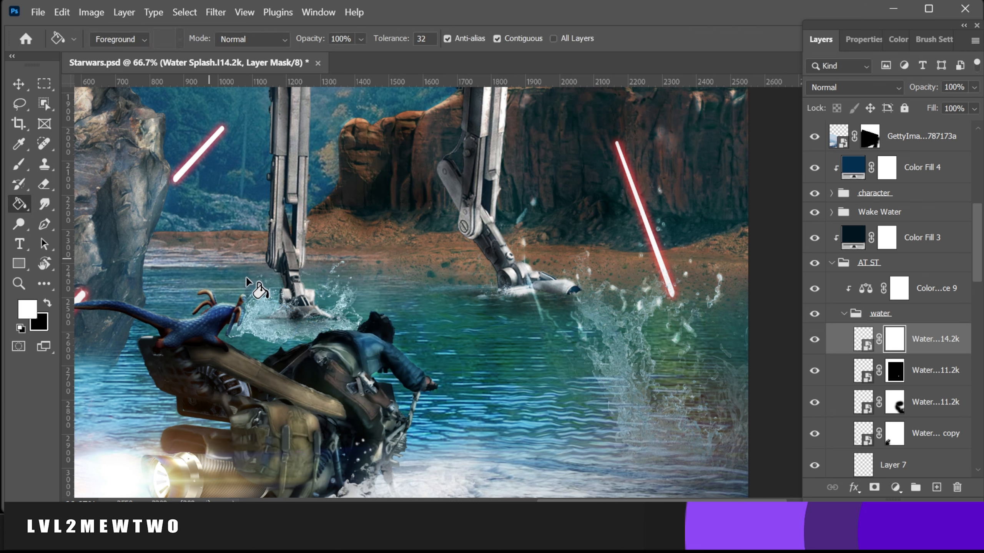
click(79, 294)
key(b)
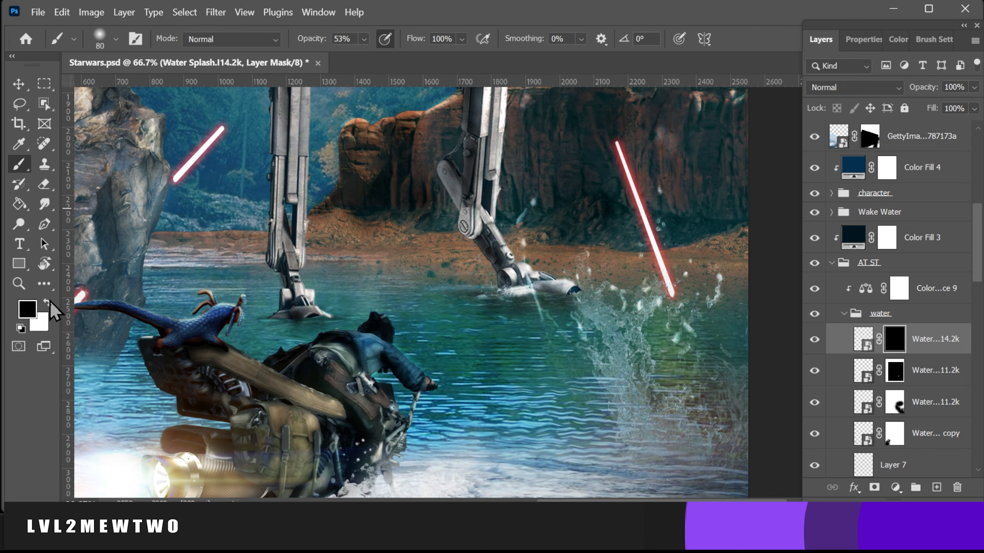
- Reveal the splash around the AT-ST's left foot by painting the mask white at 53% opacity, and clean up its edges with black
key(x)
key(ctrl+plus)
key(bracketleft)
mouse_move(237, 328)
mouse_down()
mouse_move(277, 302)
mouse_move(267, 284)
mouse_move(217, 327)
mouse_move(128, 322)
mouse_move(256, 342)
mouse_move(319, 338)
mouse_up()
key(bracketright)
key(bracketright)
key(bracketright)
key(x)
key(bracketright)
key(bracketright)
key(bracketright)
key(bracketright)
mouse_move(205, 368)
mouse_down()
mouse_move(172, 351)
mouse_move(316, 360)
mouse_move(345, 290)
mouse_up()
key(bracketright)
key(bracketright)
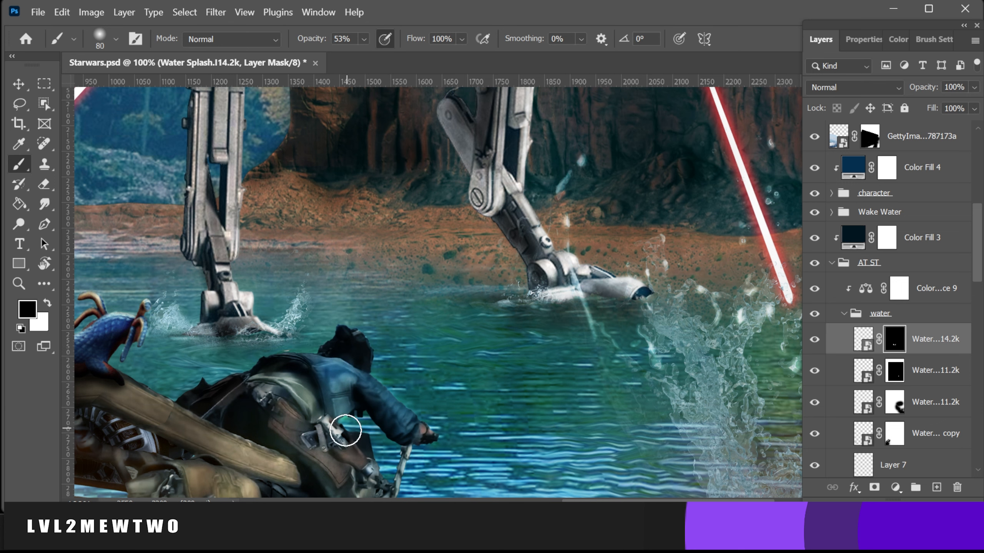
- Paint white in the Water Splash.J11.2k mask around the AT-ST's right foot to reveal its splash
click(893, 372)
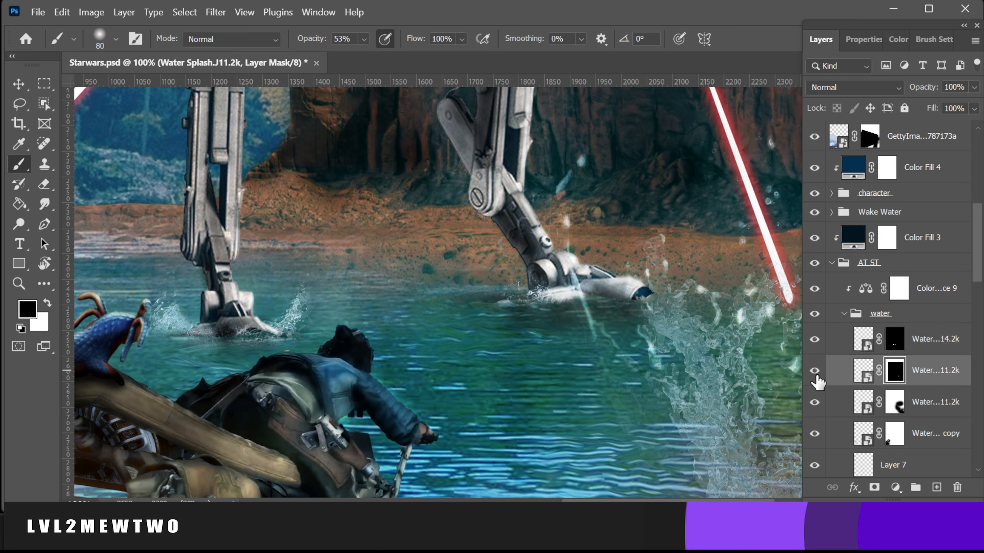
key(x)
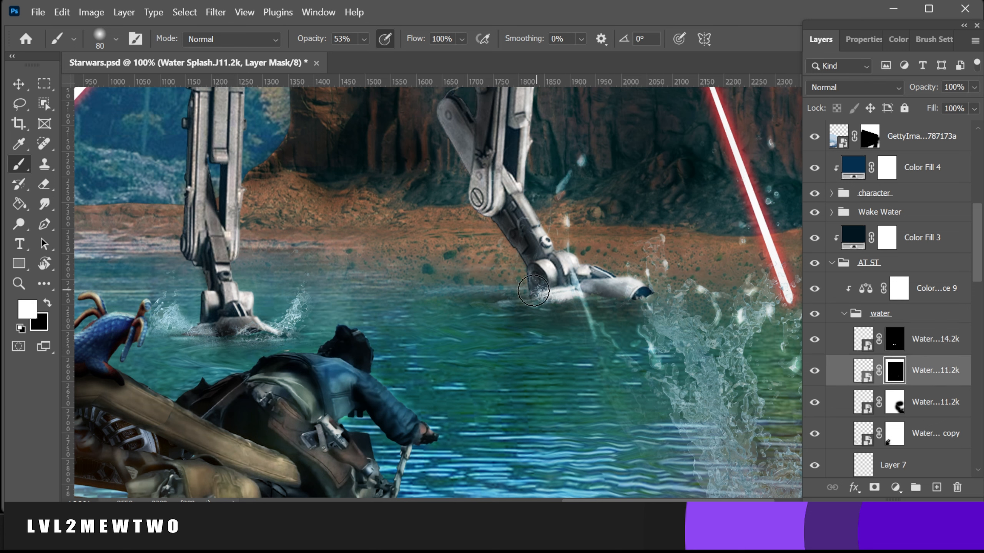
mouse_move(576, 273)
mouse_down()
mouse_move(609, 294)
mouse_move(631, 289)
mouse_move(623, 263)
mouse_move(491, 304)
mouse_move(447, 258)
mouse_move(533, 299)
mouse_move(516, 306)
mouse_move(617, 311)
mouse_move(570, 321)
mouse_up()
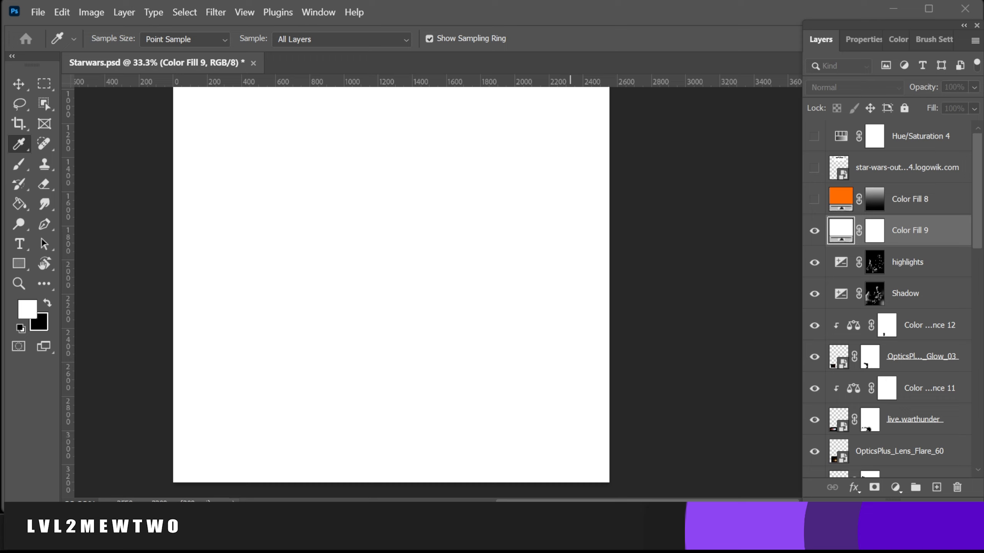
- Make the Color Fill 9 layer red, blend it with Screen, and fill its mask with black
key(b)
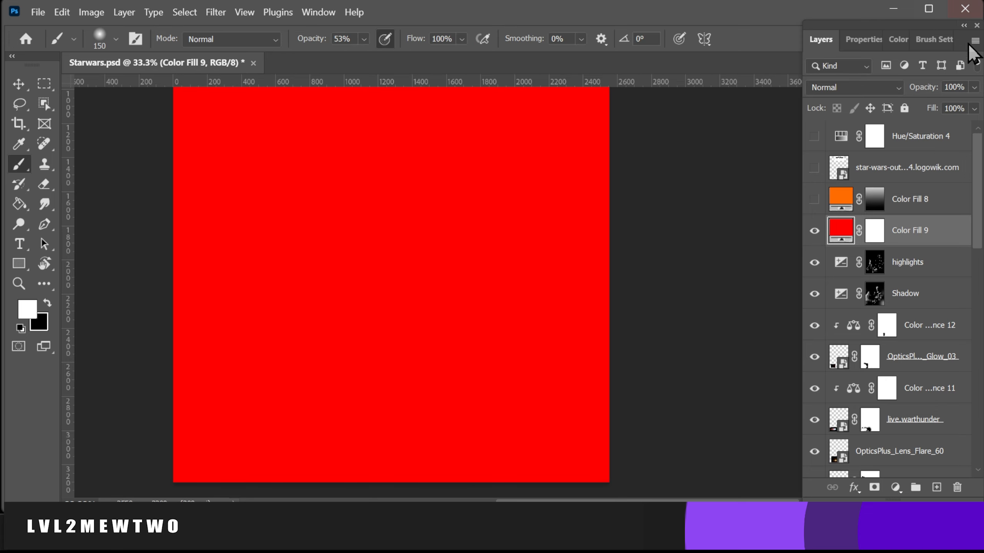
click(899, 92)
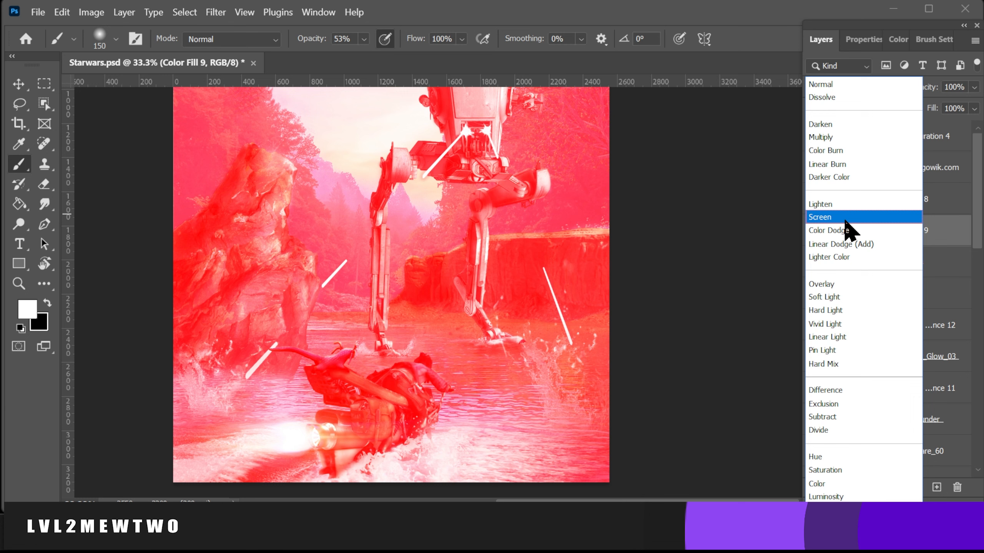
click(846, 221)
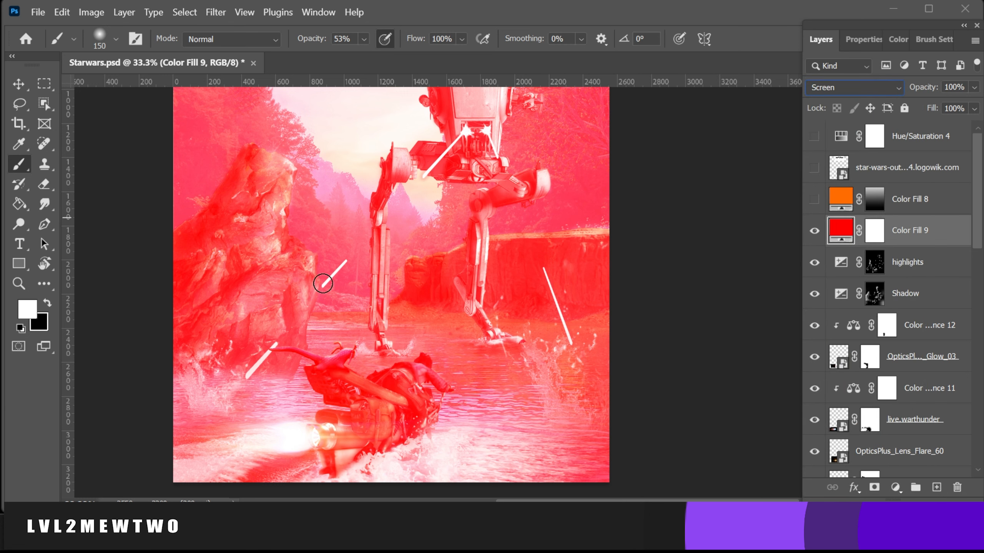
click(18, 203)
click(47, 304)
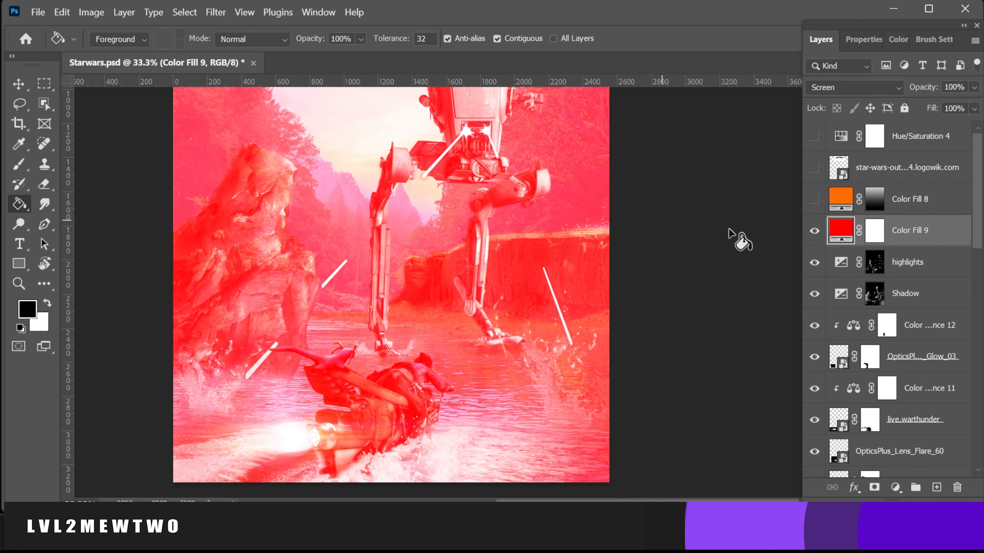
click(874, 231)
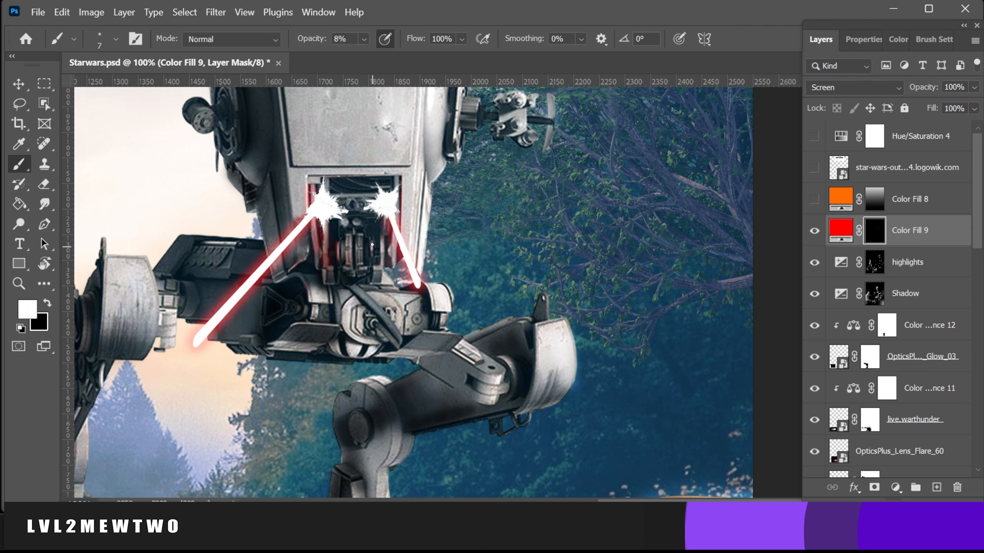
- Paint a faint red laser glow around the AT-ST's chin guns in the Color Fill 9 mask with a white brush at 8% opacity
key(bracketright)
key(bracketright)
key(bracketright)
key(bracketright)
key(ctrl+minus)
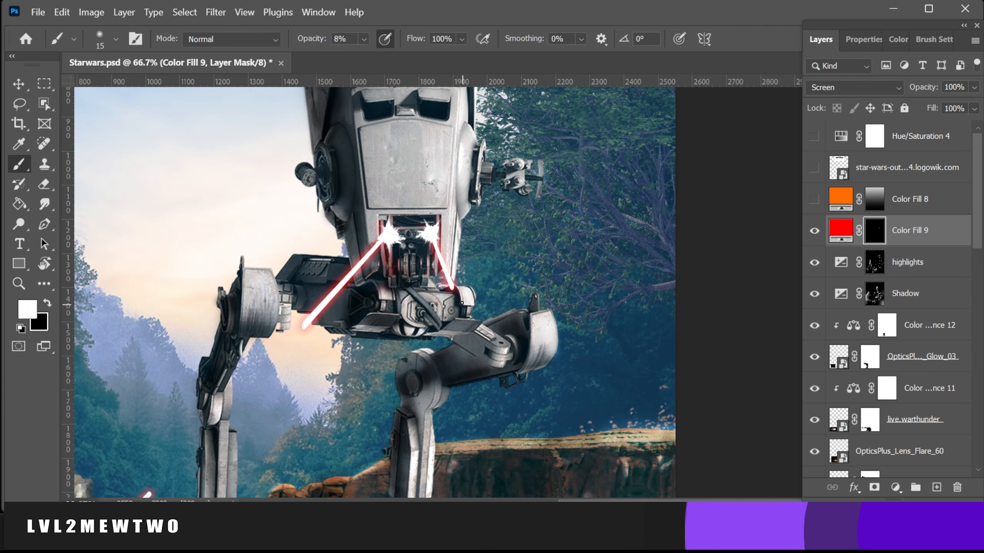
- Paint a faint red laser glow along the large rock's edge between the two bolts, enlarging the brush to 60 px
key(ctrl+minus)
scroll(366, 287, down, 5)
key(bracketright)
key(bracketright)
key(bracketright)
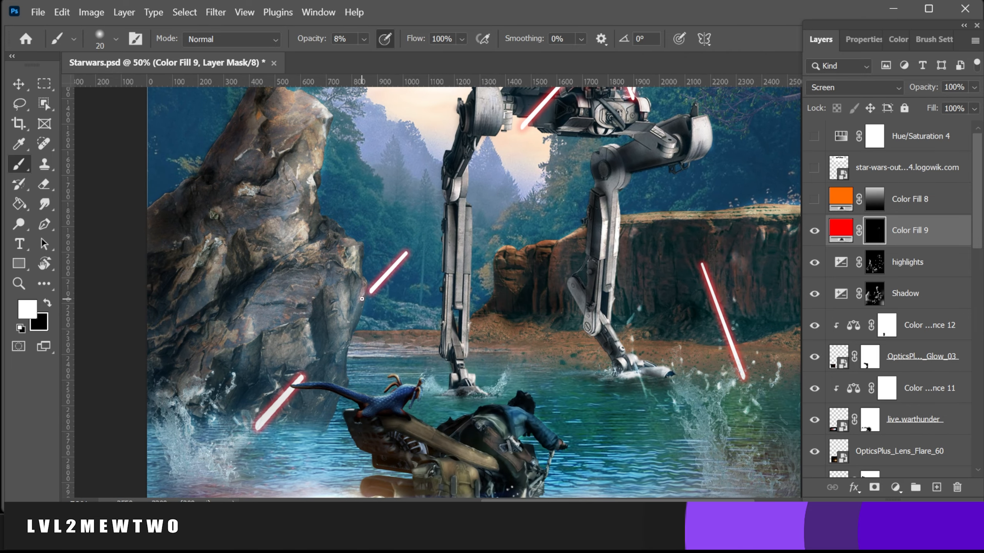
key(bracketright)
key(bracketright)
key(bracketright)
key(bracketright)
key(bracketright)
key(bracketright)
key(bracketright)
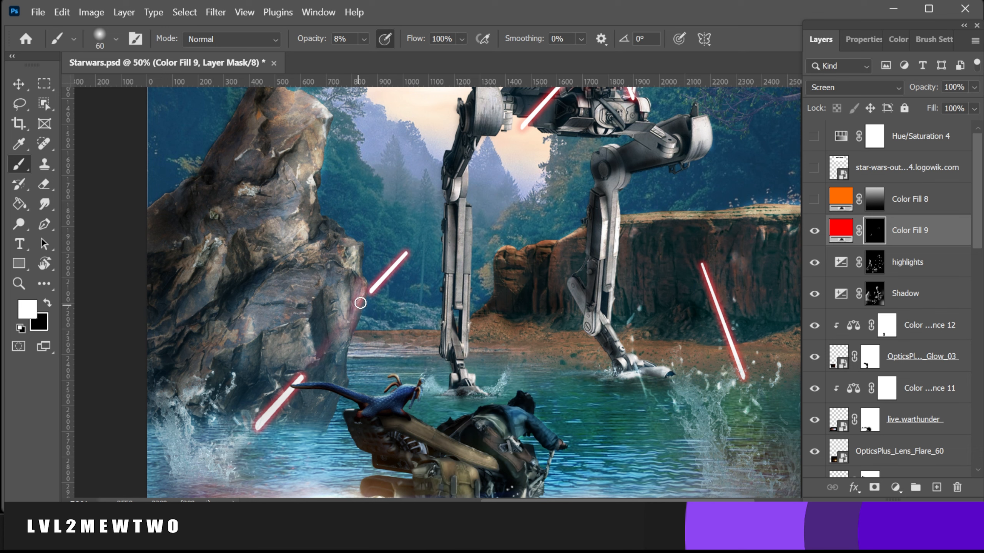
click(897, 88)
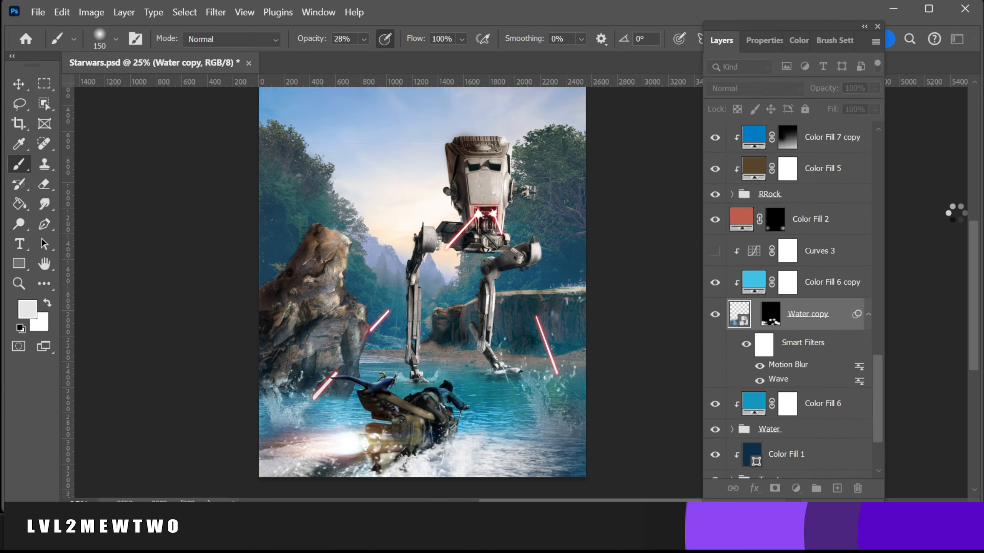
- Apply a Motion Blur smart filter to the Water copy 2 smart object and keep the original Water group hidden
click(794, 342)
click(216, 12)
click(459, 306)
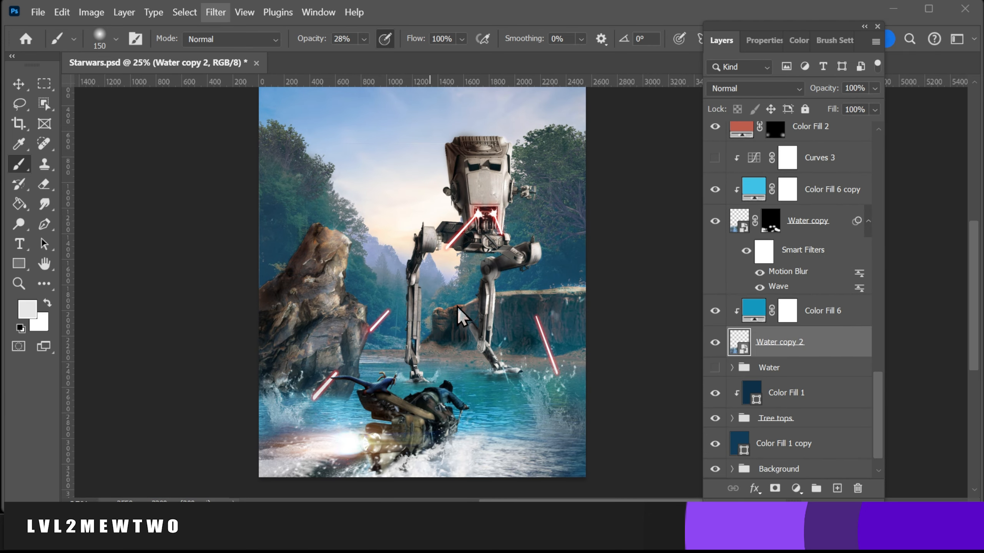
key(b)
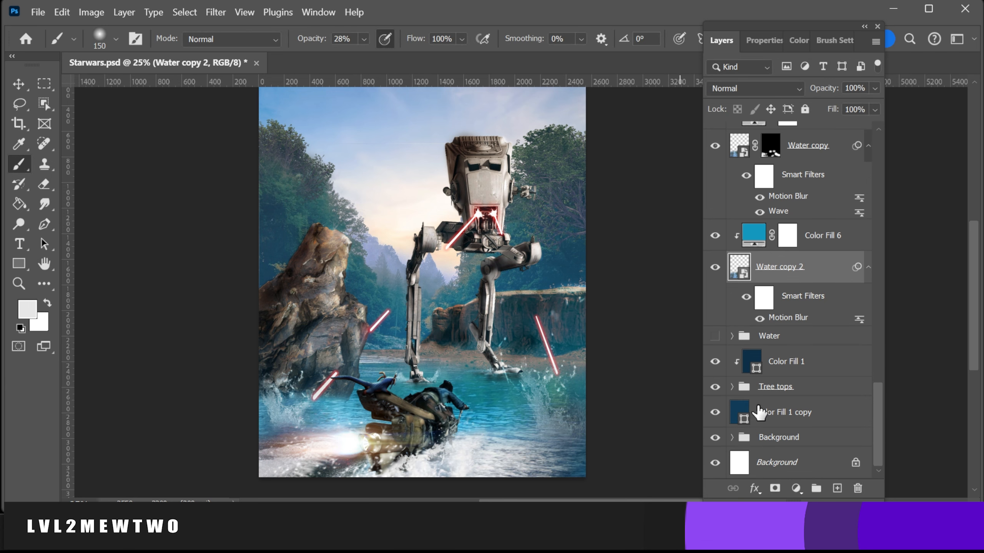
- Adjust the blue fill colors of the Color Fill 1 copy and Color Fill 1 layers around the Tree tops group
click(782, 412)
key(i)
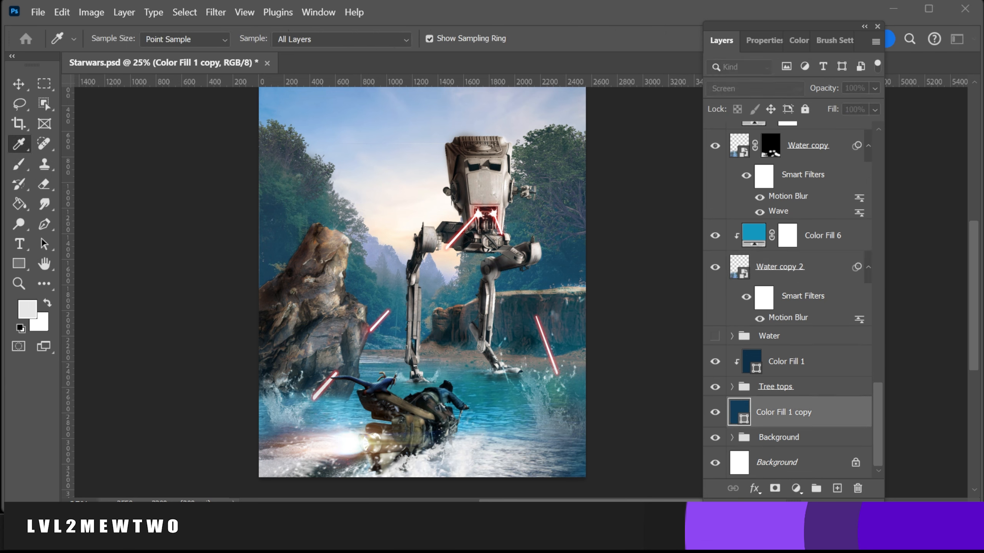
click(787, 361)
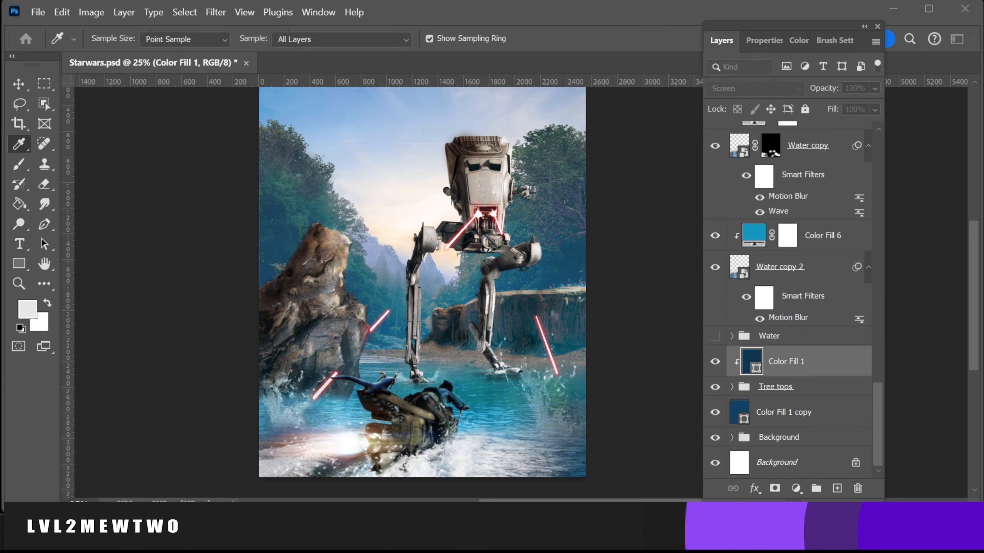
key(b)
- Duplicate the Lazr group as a smart object, hide the original group, and apply Motion Blur to the copy
scroll(757, 252, down, 10)
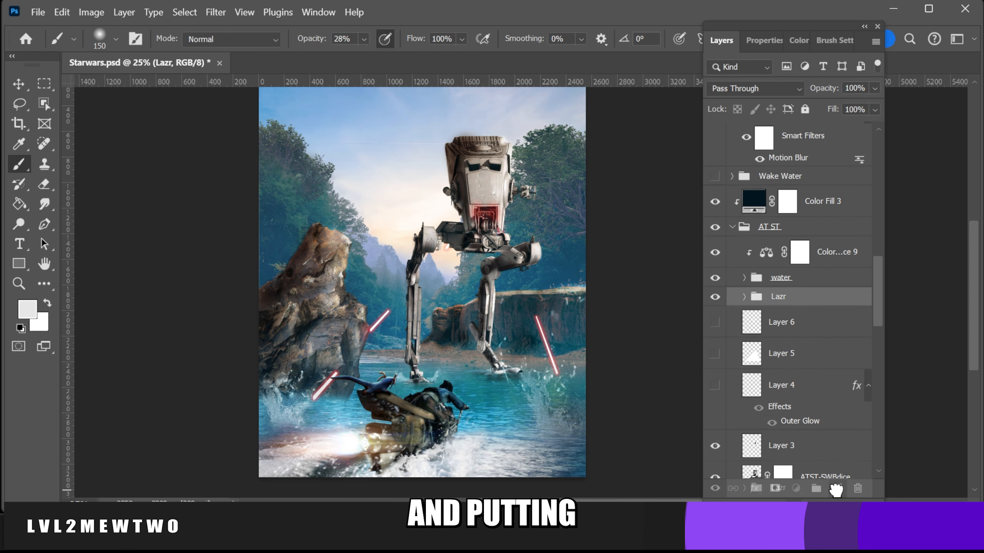
click(821, 308)
key(h)
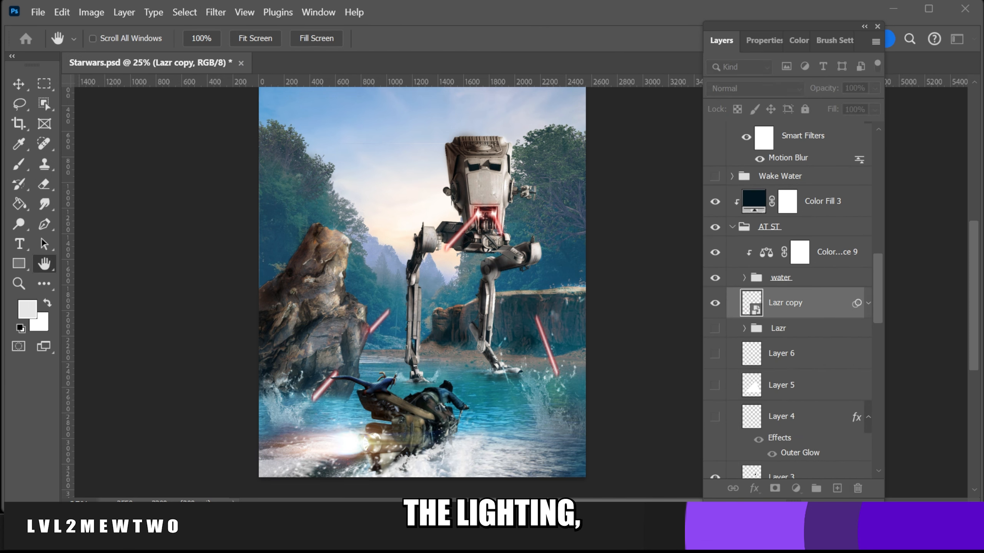
key(b)
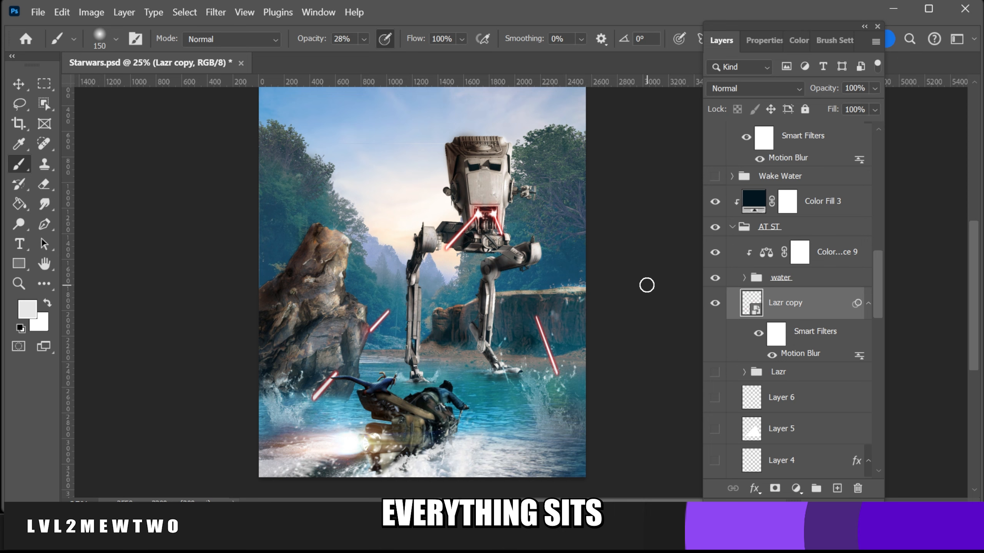
- Turn on the Hue/Saturation 4 layer to check the composite's values in grayscale
scroll(712, 174, up, 10)
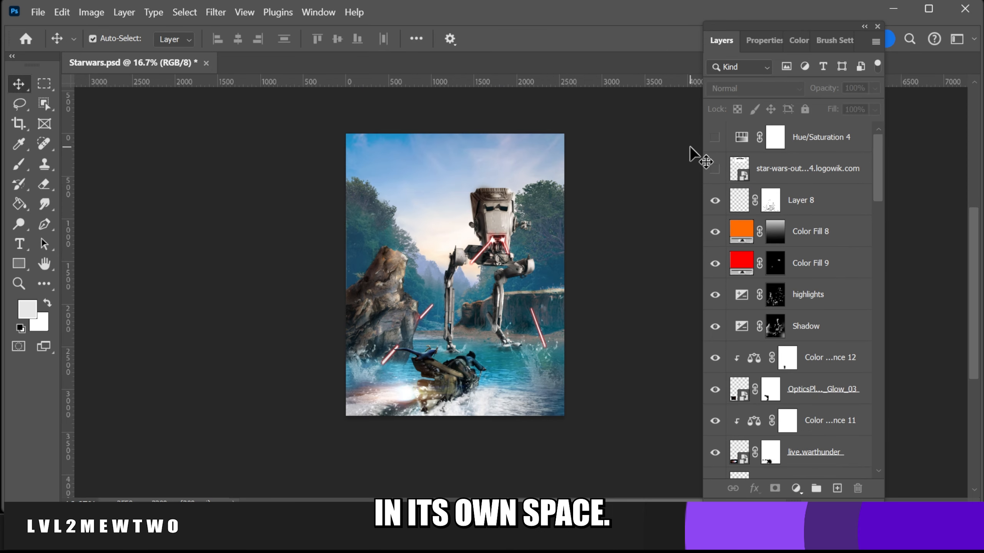
click(716, 137)
key(ctrl+plus)
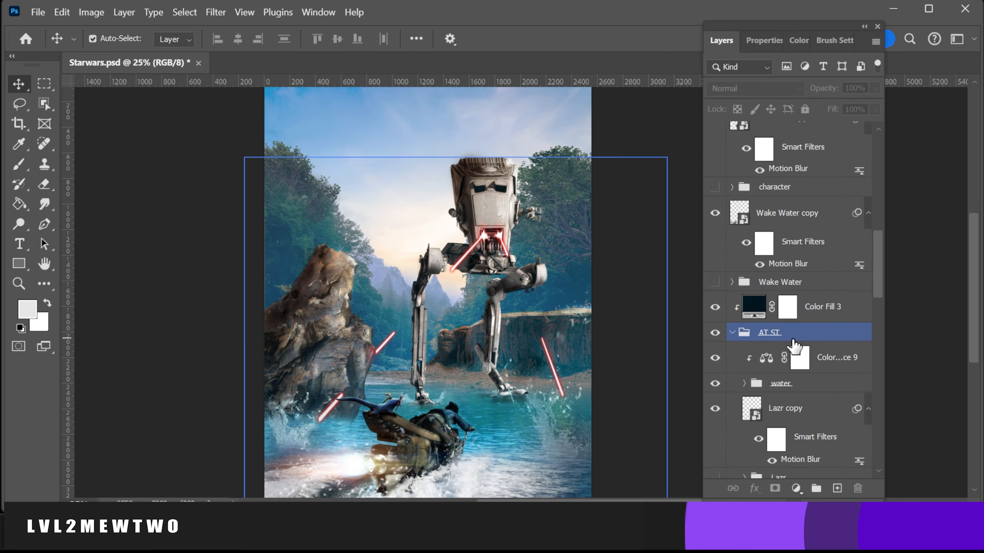
- Change the Color Fill 5 copy layer clipped to Lrocks copy to a lighter teal
scroll(790, 272, down, 5)
click(796, 232)
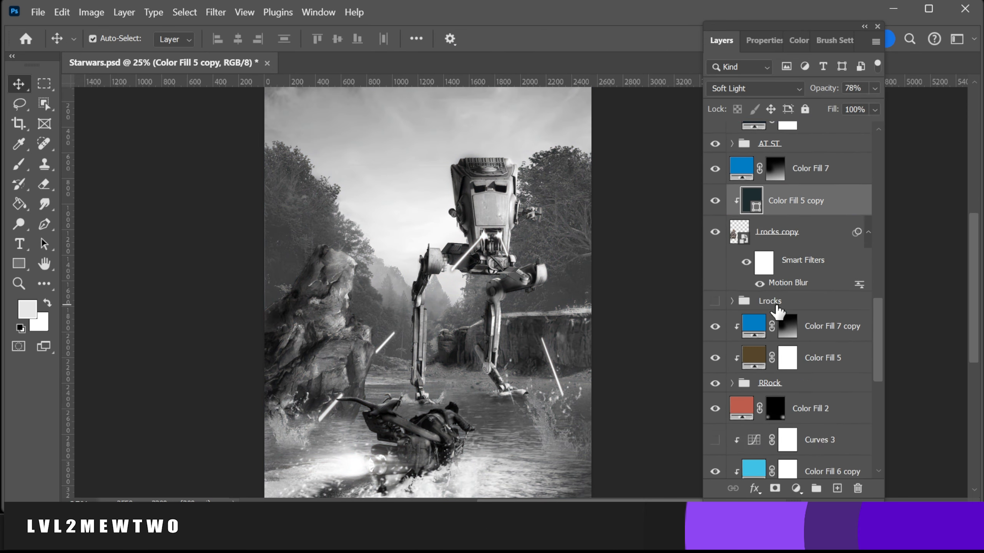
scroll(780, 271, up, 2)
key(i)
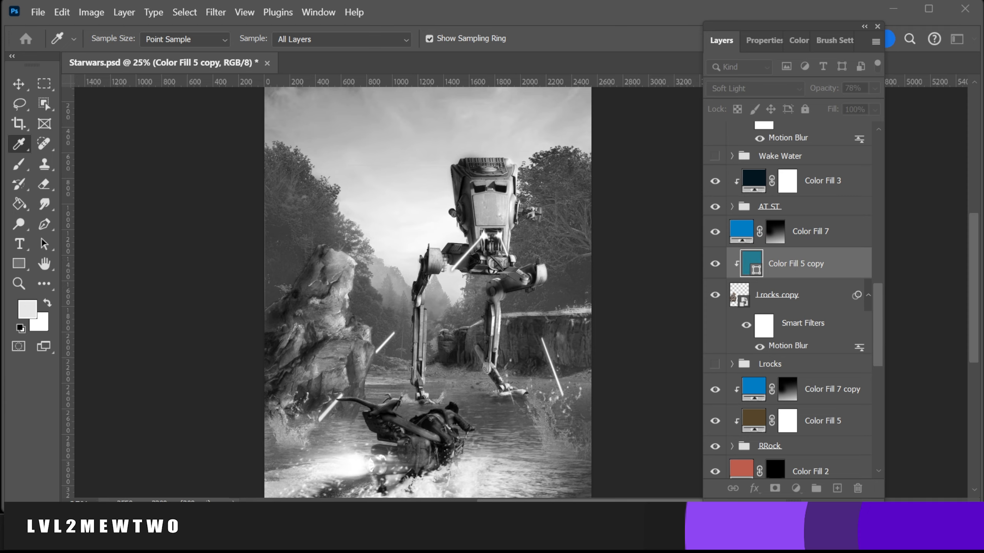